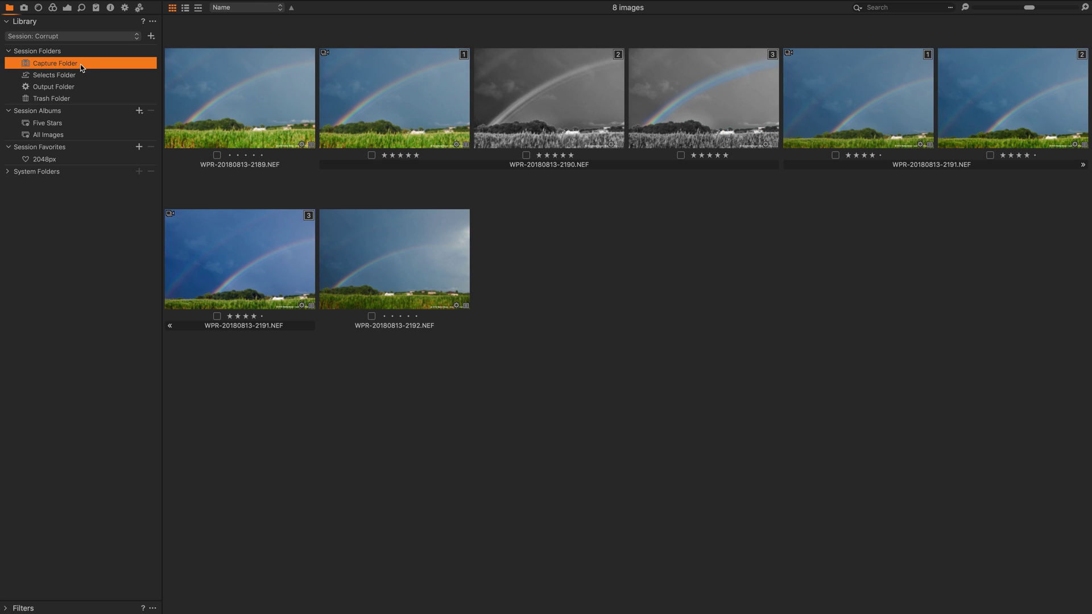
Step: Show the 2048px favorite's images and the Process Recipes in the Output tool tab
{"action": "left_click", "coordinate": [72, 159]}
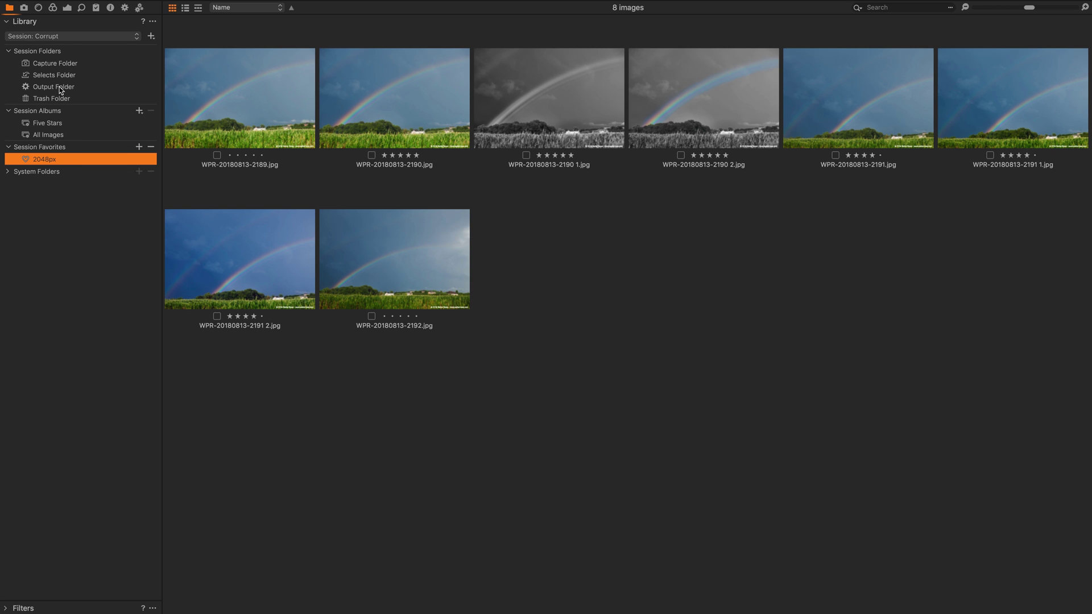
{"action": "left_click", "coordinate": [124, 8]}
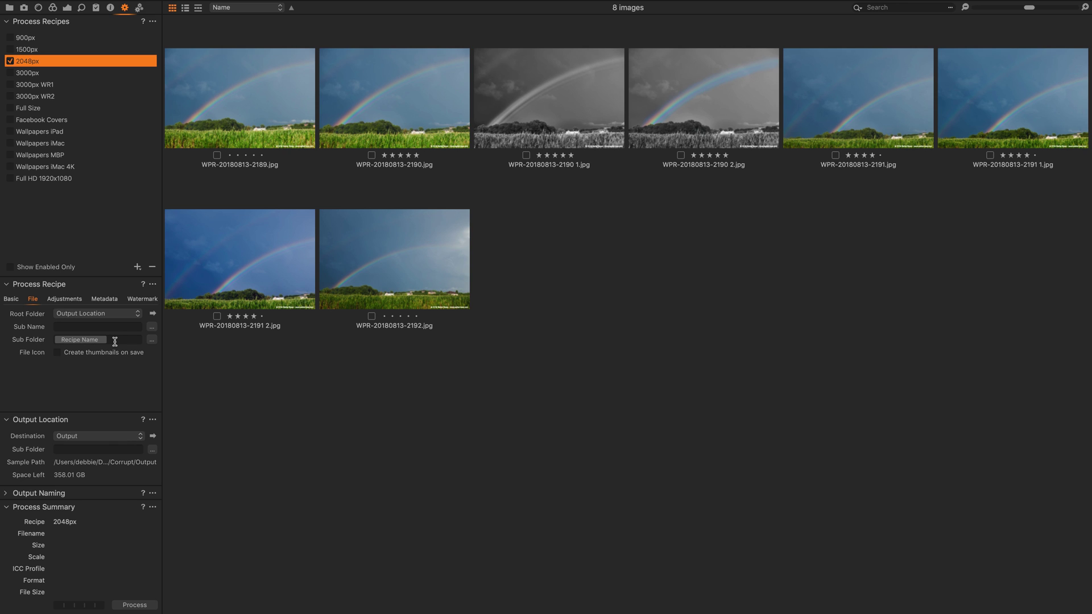
{"action": "left_click", "coordinate": [90, 439]}
{"action": "left_click", "coordinate": [90, 438]}
Step: In the Library, expand System Folders through debbie > Desktop > Sessions Recovery > Corrupt > Output
{"action": "left_click", "coordinate": [9, 8]}
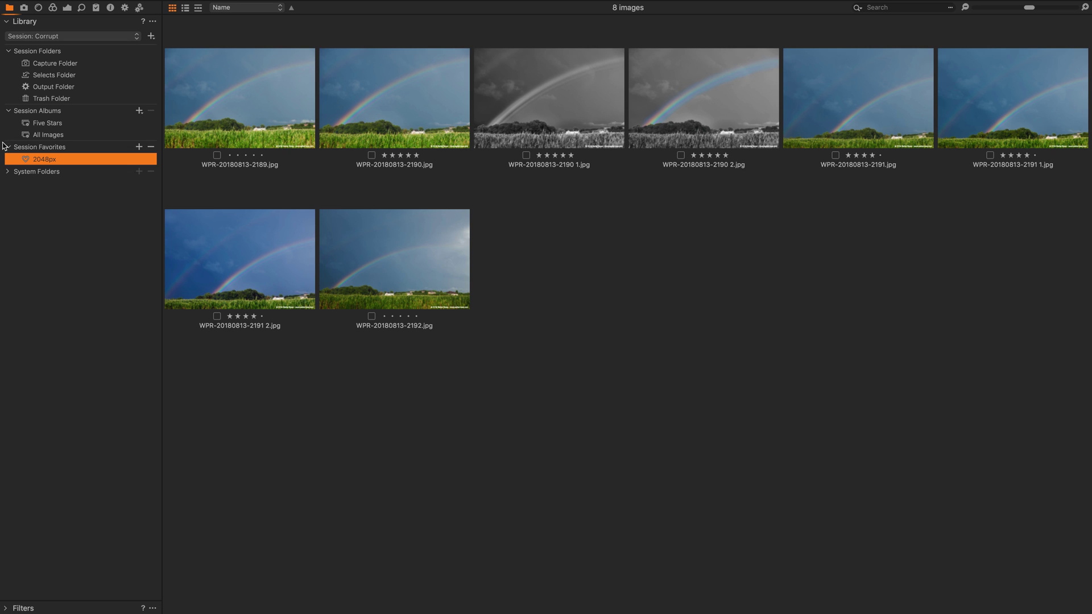
{"action": "left_click", "coordinate": [7, 171]}
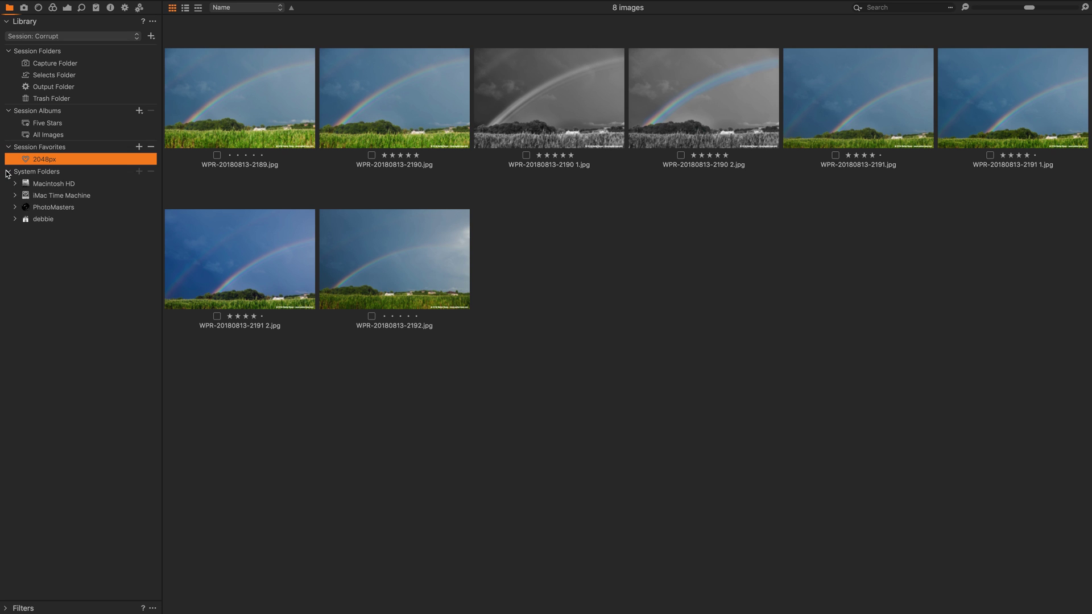
{"action": "left_click", "coordinate": [16, 221]}
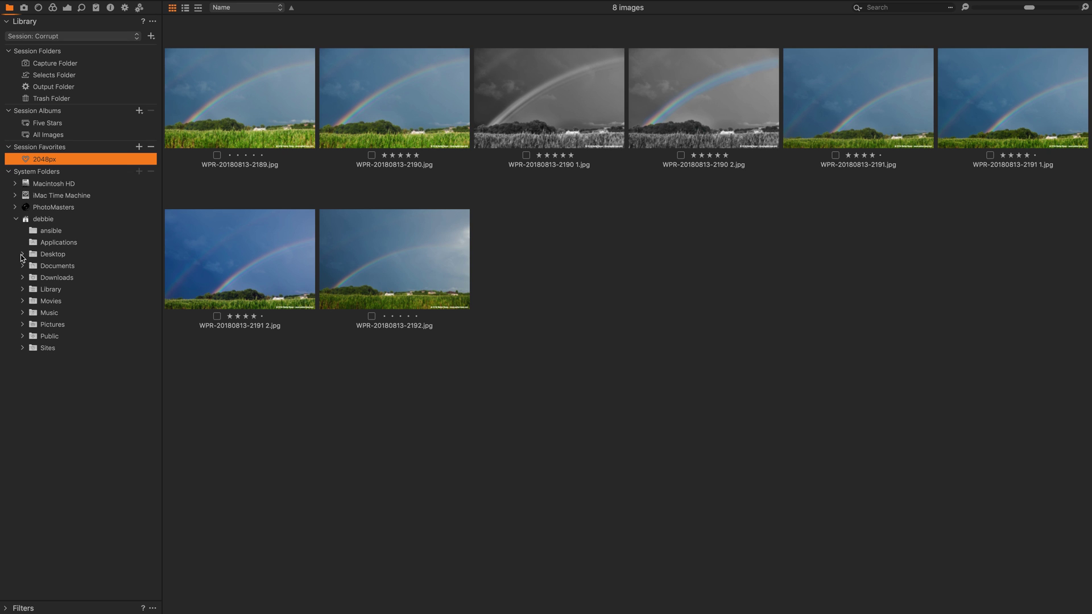
{"action": "left_click", "coordinate": [22, 255]}
{"action": "left_click", "coordinate": [30, 277]}
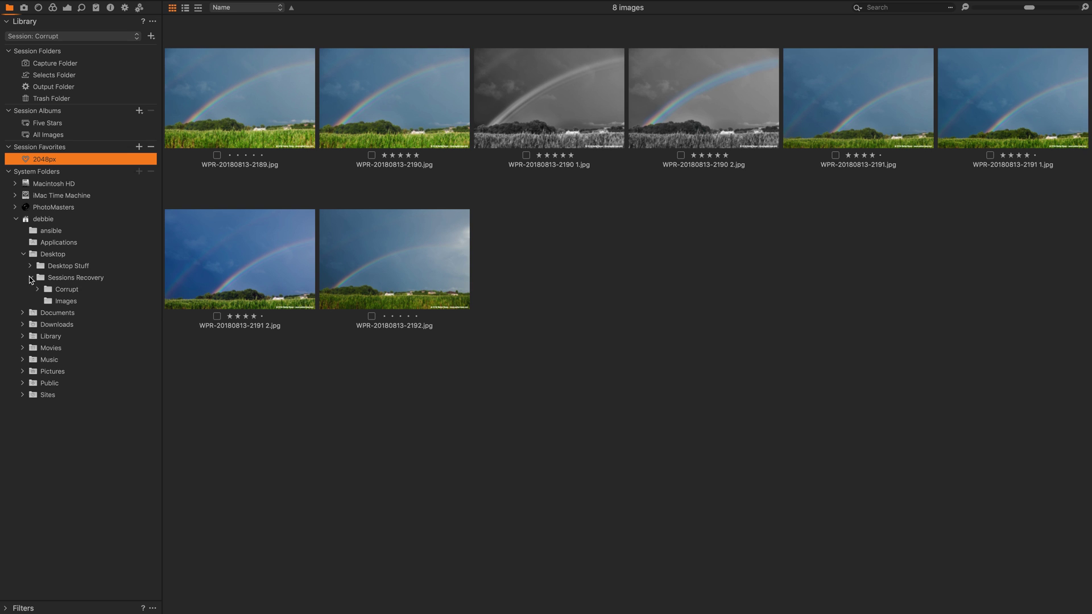
{"action": "left_click", "coordinate": [38, 290]}
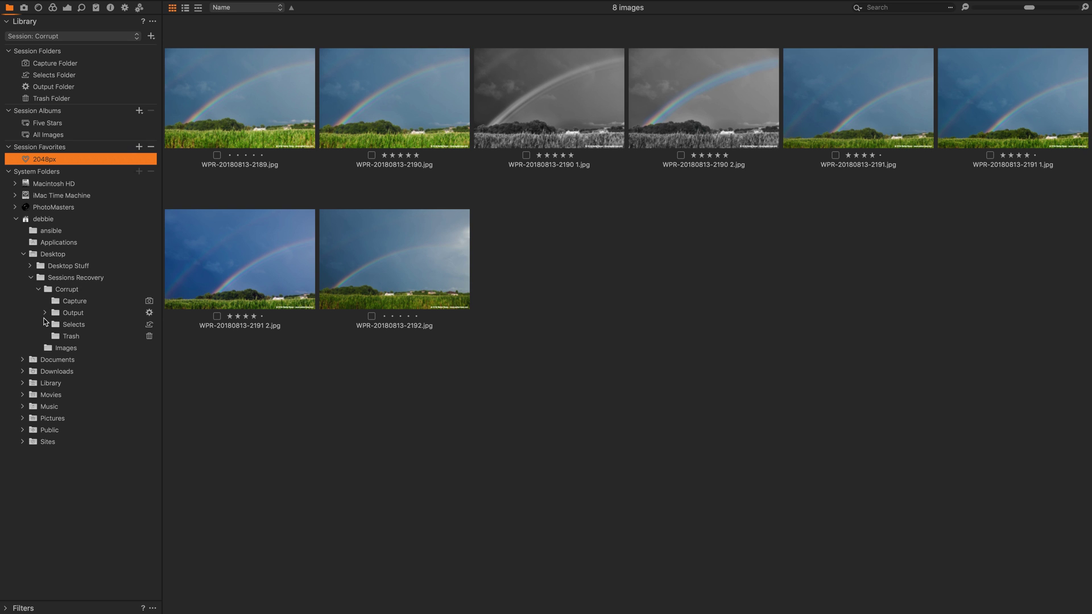
{"action": "left_click", "coordinate": [45, 314]}
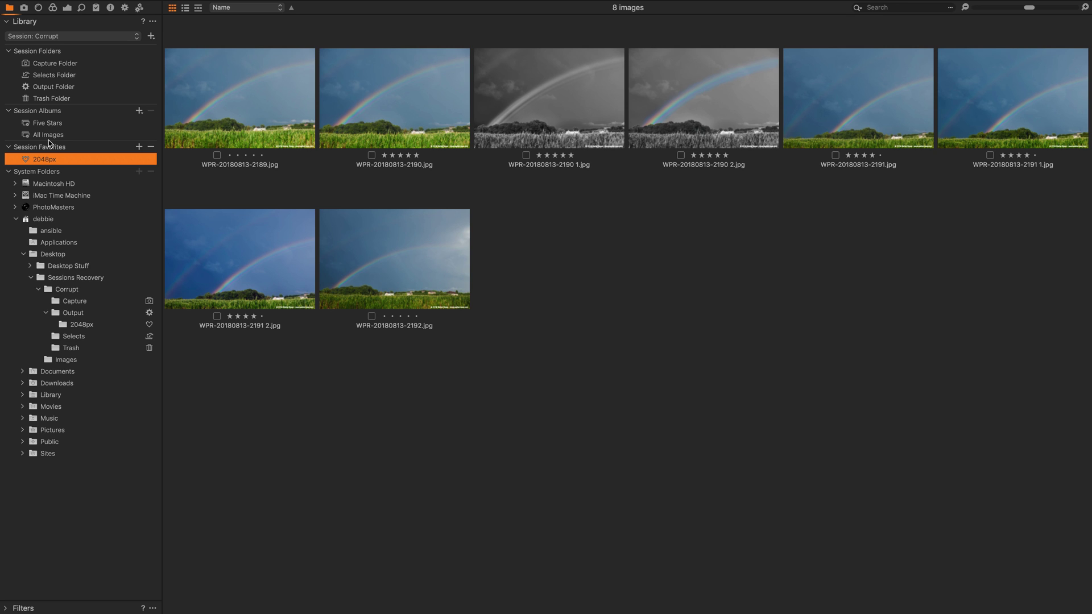
Step: Collapse System Folders and switch to the Finder desktop with Cmd+Tab
{"action": "left_click", "coordinate": [9, 171]}
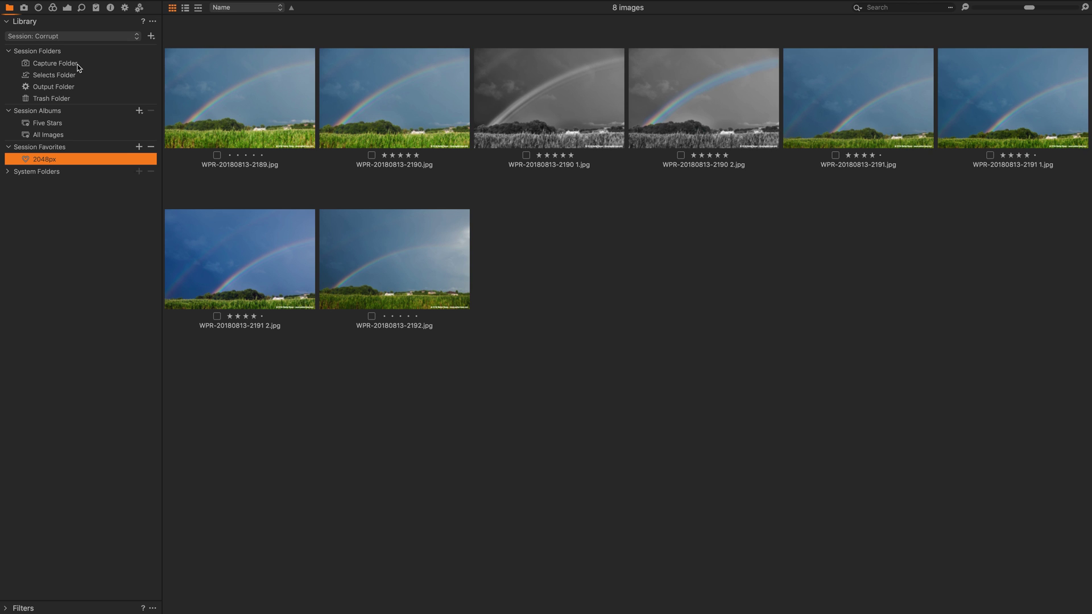
{"action": "mouse_move", "coordinate": [78, 67]}
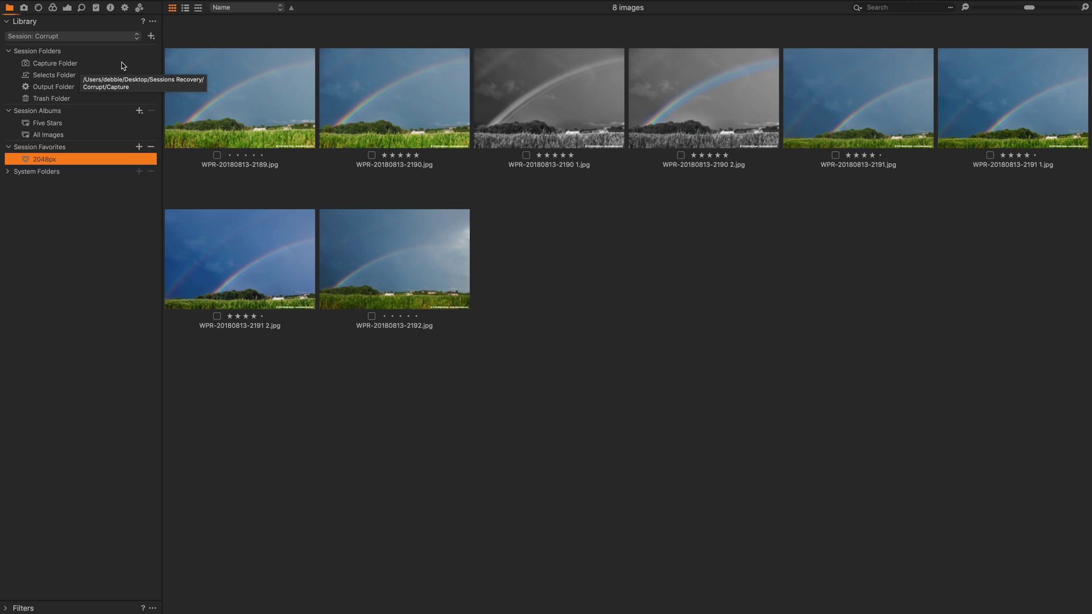
{"action": "key", "text": "cmd+Tab"}
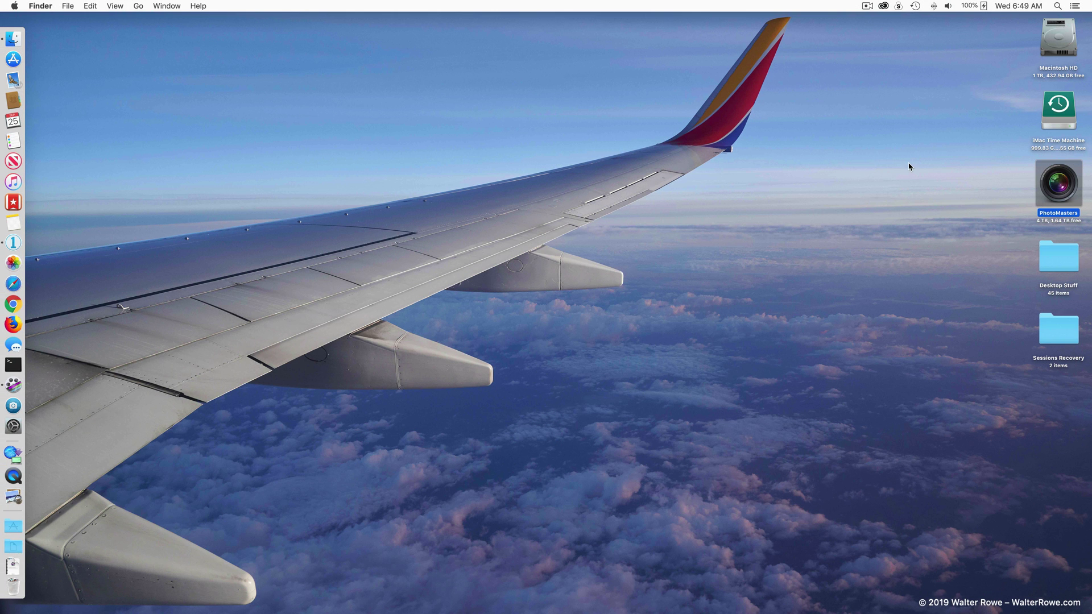
Step: In Finder, navigate Sessions Recovery > Corrupt > Capture, passing Corrupt.cosessiondb on the way
{"action": "double_click", "coordinate": [1054, 329]}
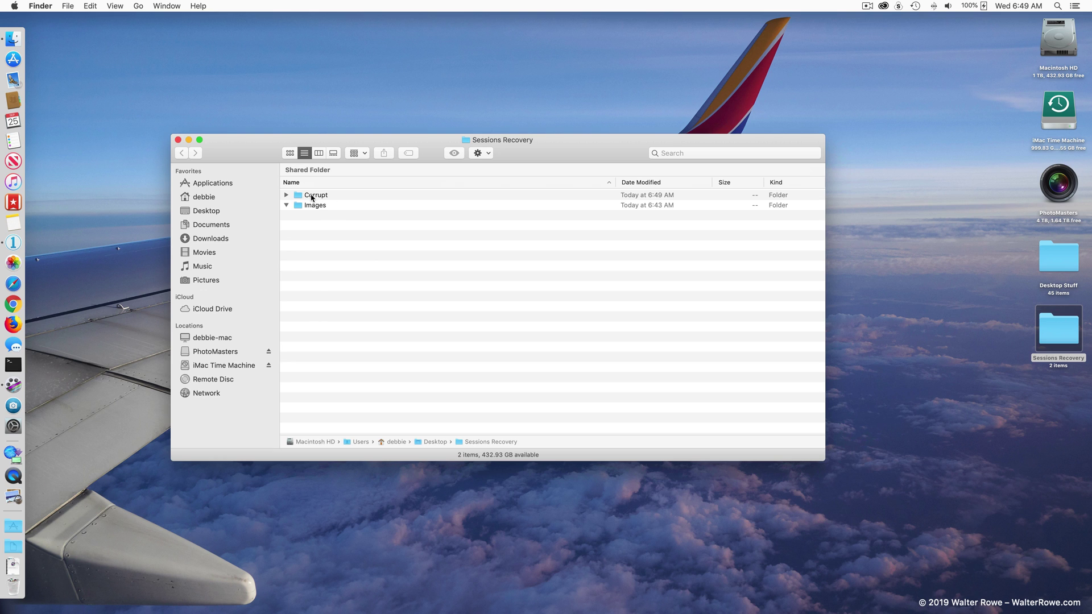
{"action": "double_click", "coordinate": [312, 195]}
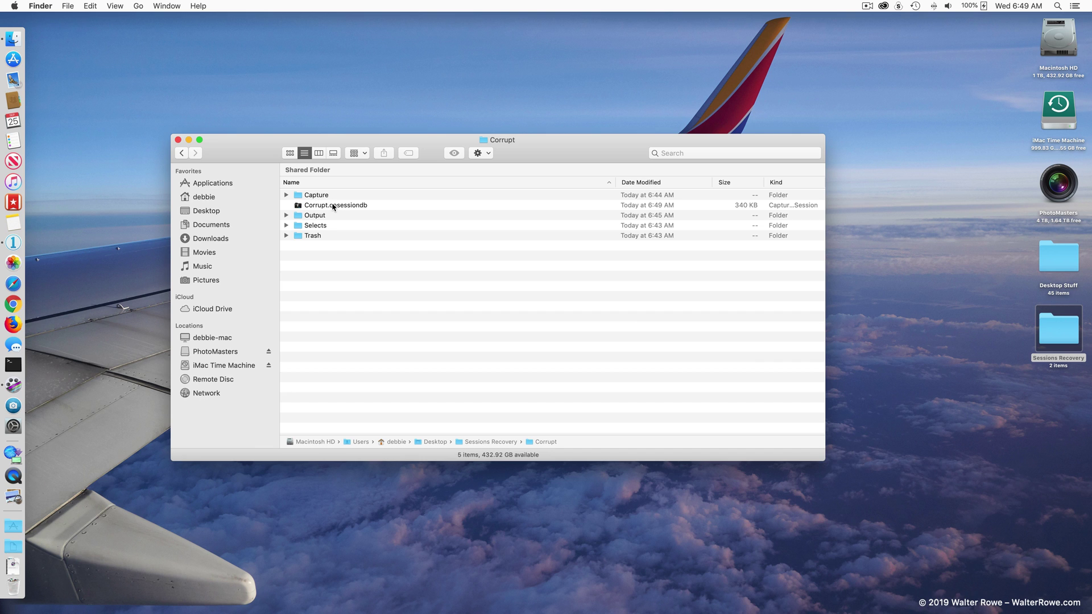
{"action": "left_click", "coordinate": [337, 206]}
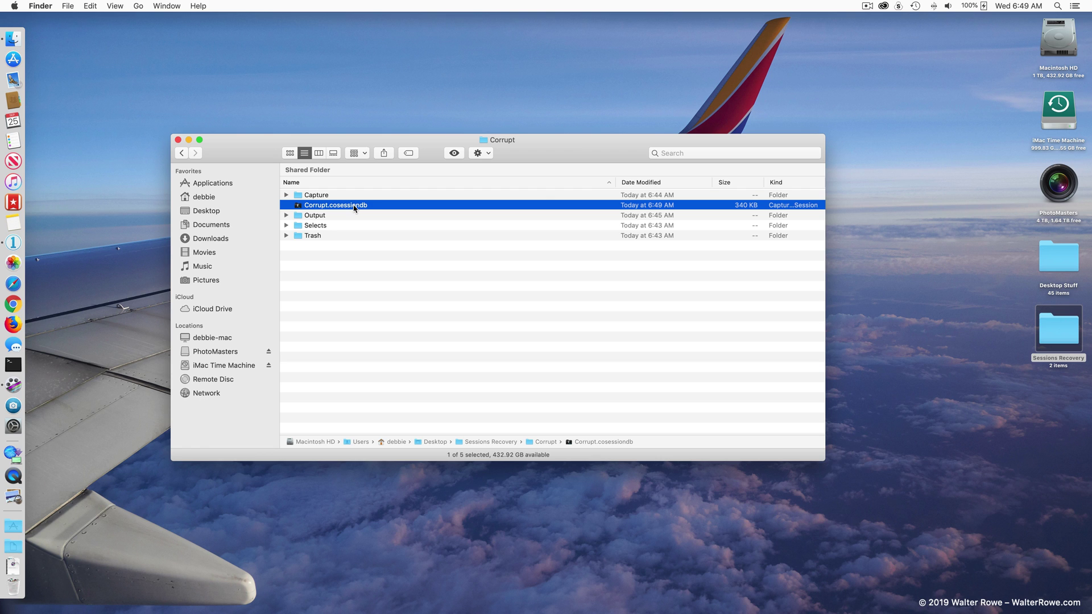
{"action": "double_click", "coordinate": [313, 196]}
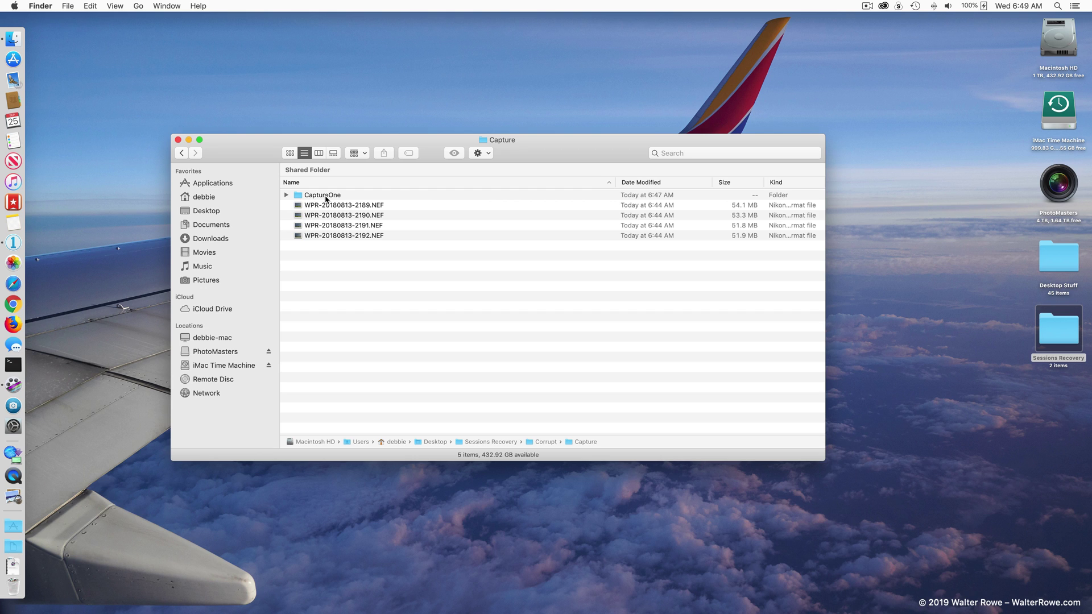
{"action": "left_click", "coordinate": [320, 196]}
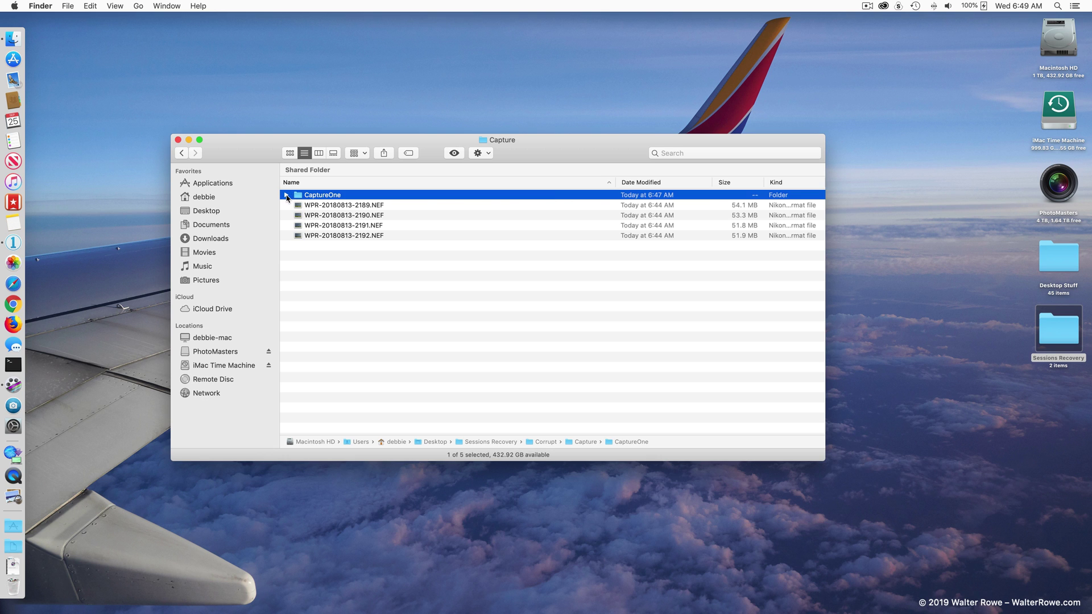
{"action": "left_click", "coordinate": [287, 196]}
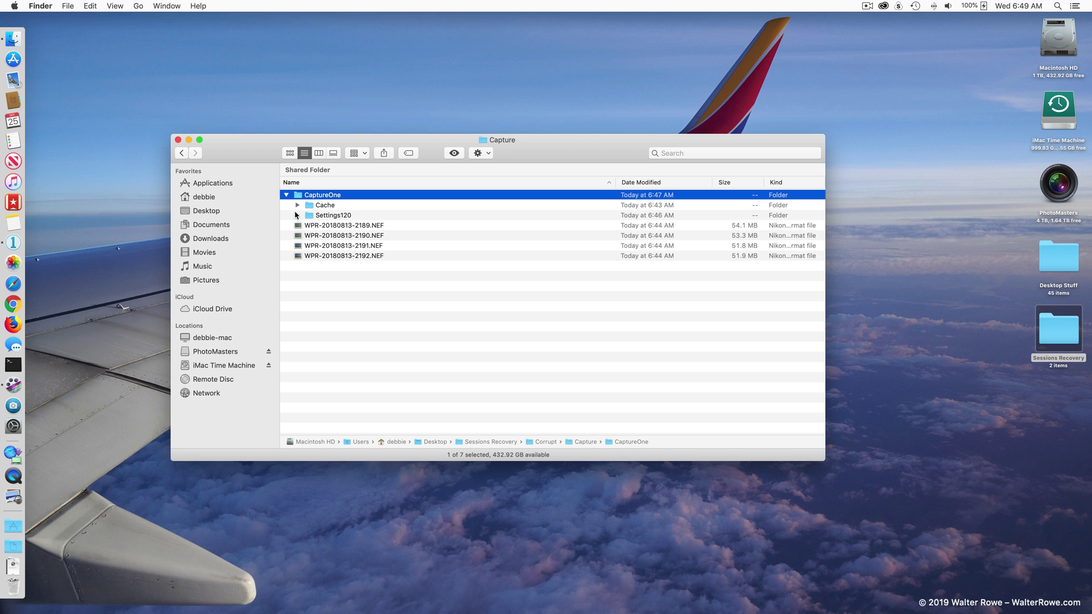
{"action": "left_click", "coordinate": [297, 215]}
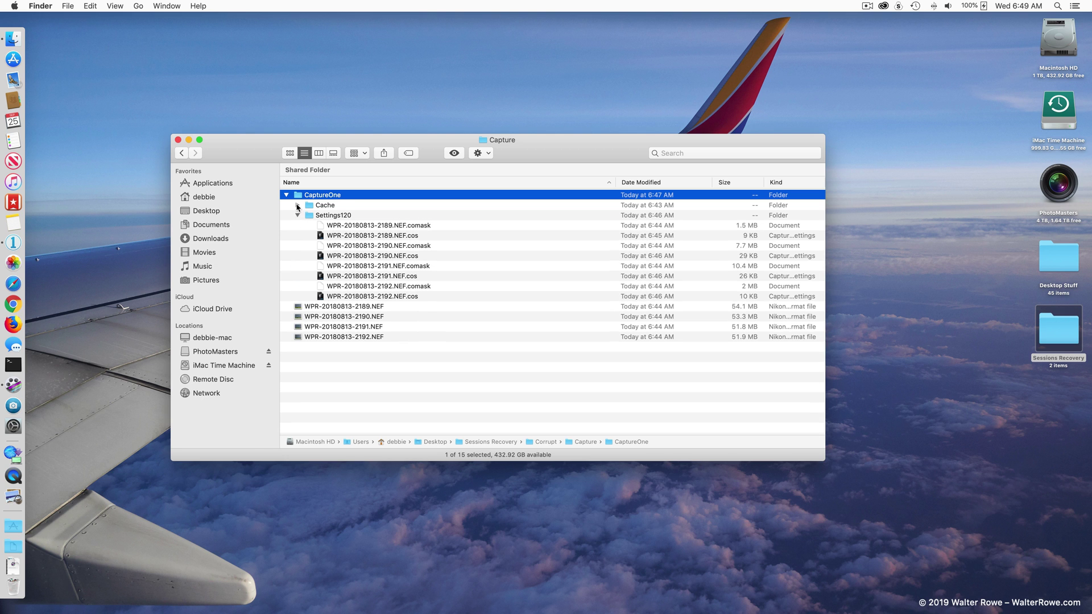
{"action": "left_click", "coordinate": [296, 205]}
{"action": "left_click", "coordinate": [309, 216]}
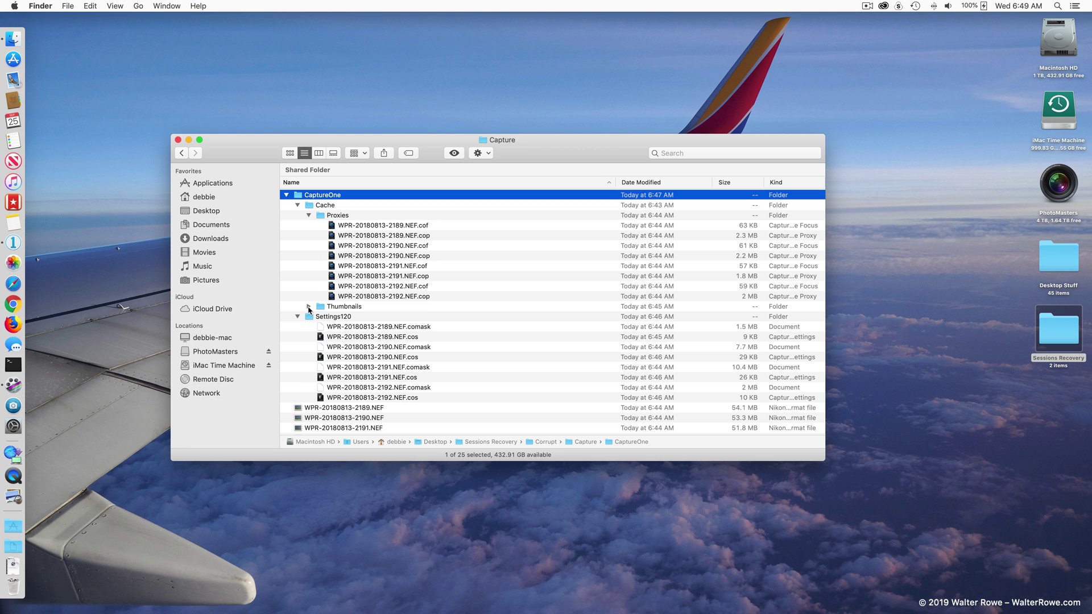
{"action": "left_click", "coordinate": [309, 307]}
{"action": "left_click", "coordinate": [308, 307]}
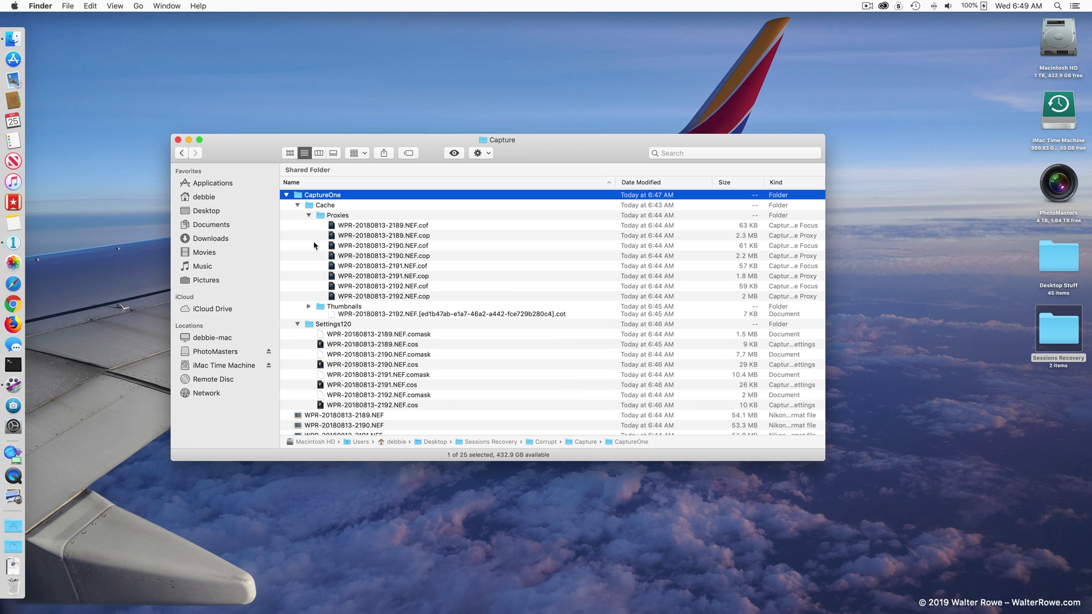
{"action": "left_click", "coordinate": [308, 215]}
{"action": "left_click", "coordinate": [297, 236]}
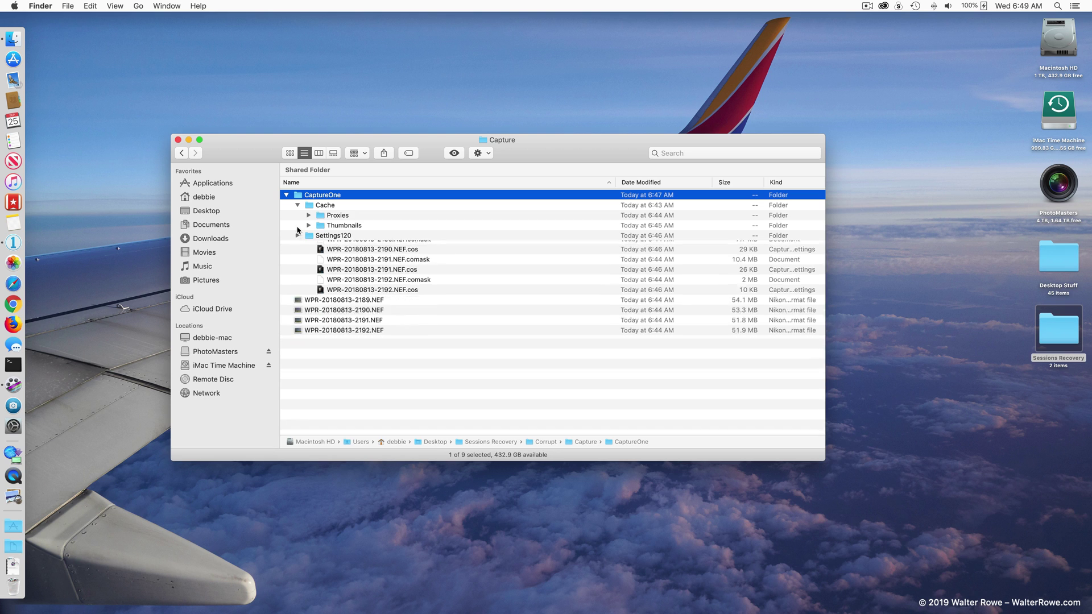
{"action": "left_click", "coordinate": [297, 205]}
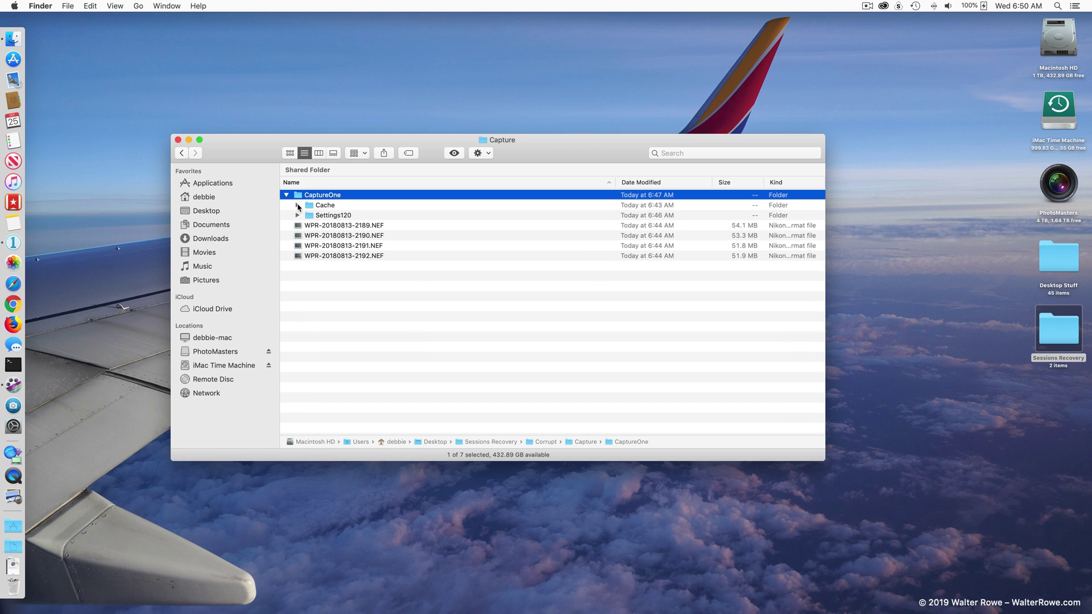
{"action": "left_click", "coordinate": [287, 195]}
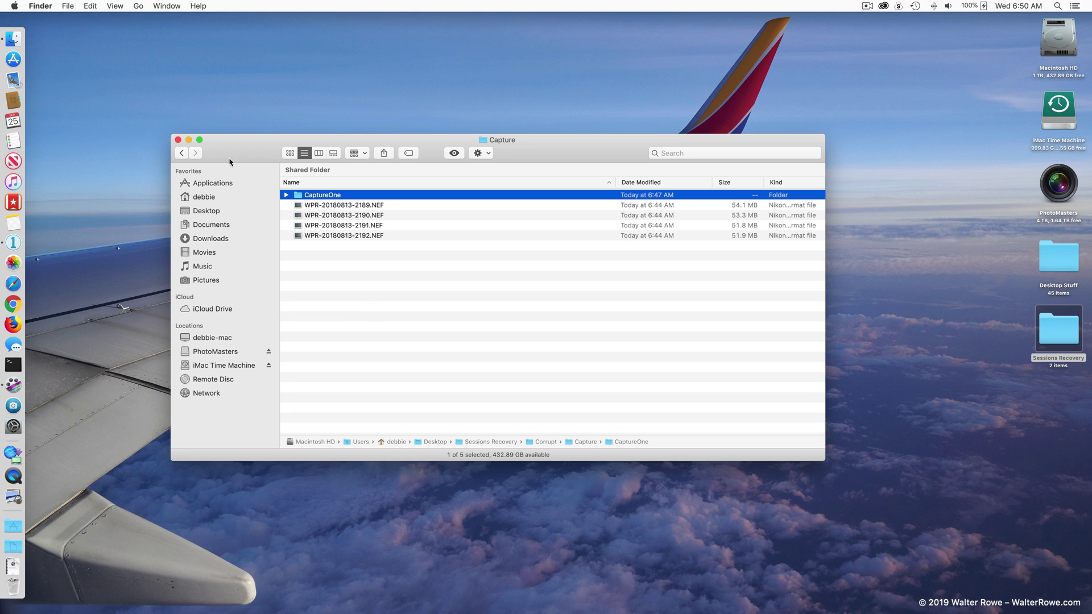
{"action": "left_click", "coordinate": [181, 153]}
{"action": "left_click", "coordinate": [323, 195]}
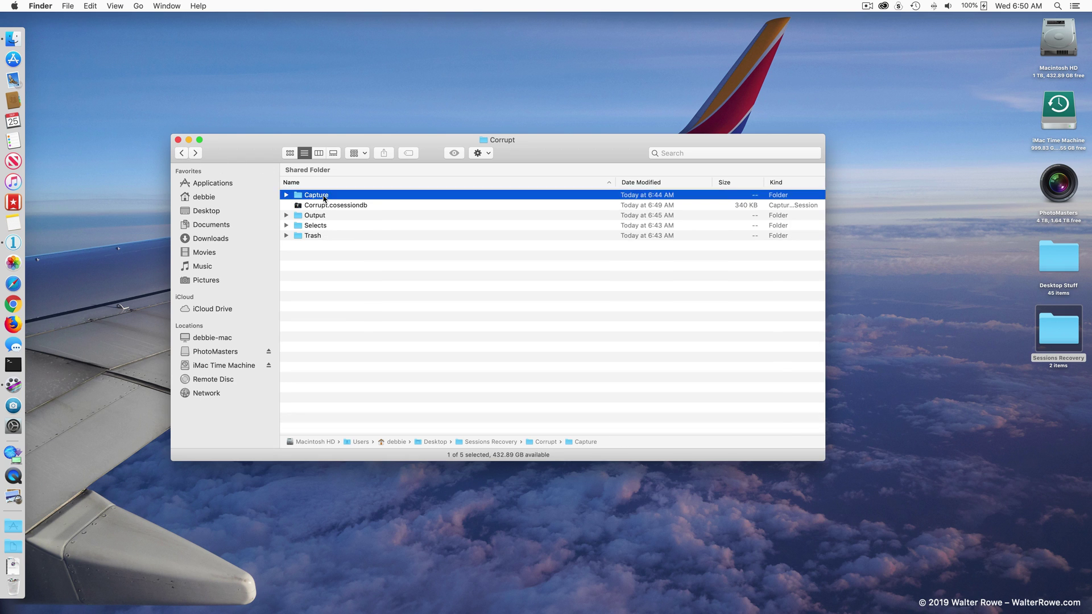
{"action": "double_click", "coordinate": [324, 196]}
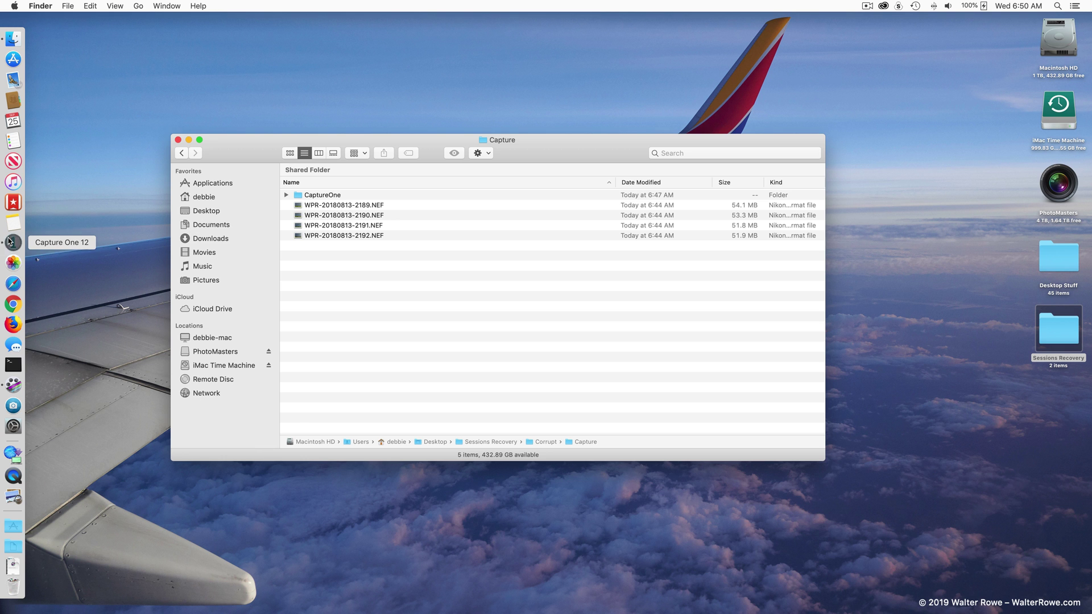
Step: Back in Capture One, create a blank session named 'Fixed' in the Sessions Recovery folder
{"action": "left_click", "coordinate": [9, 241]}
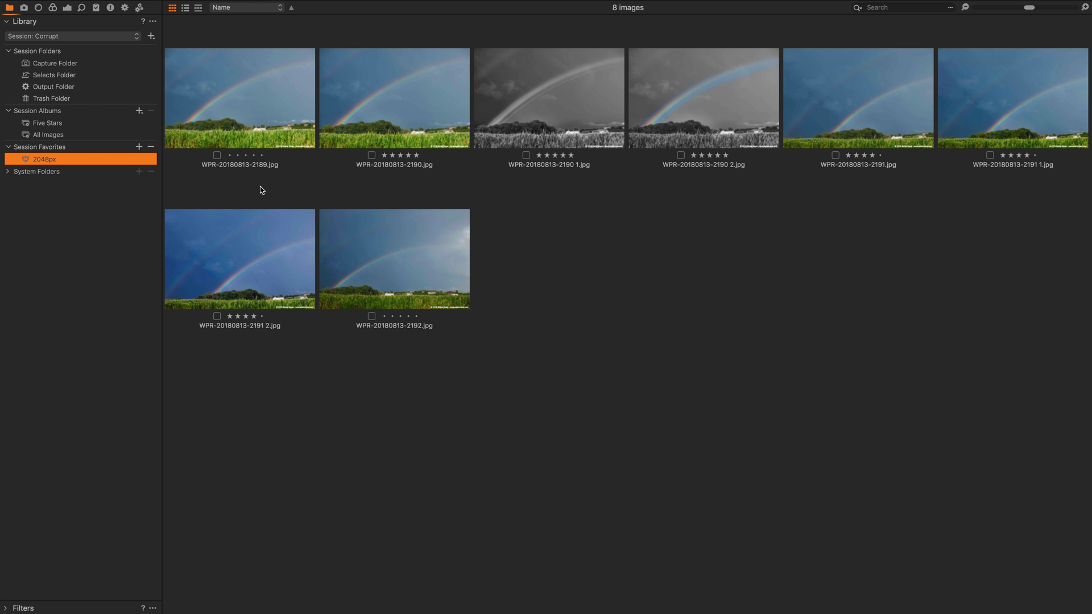
{"action": "left_click", "coordinate": [108, 64]}
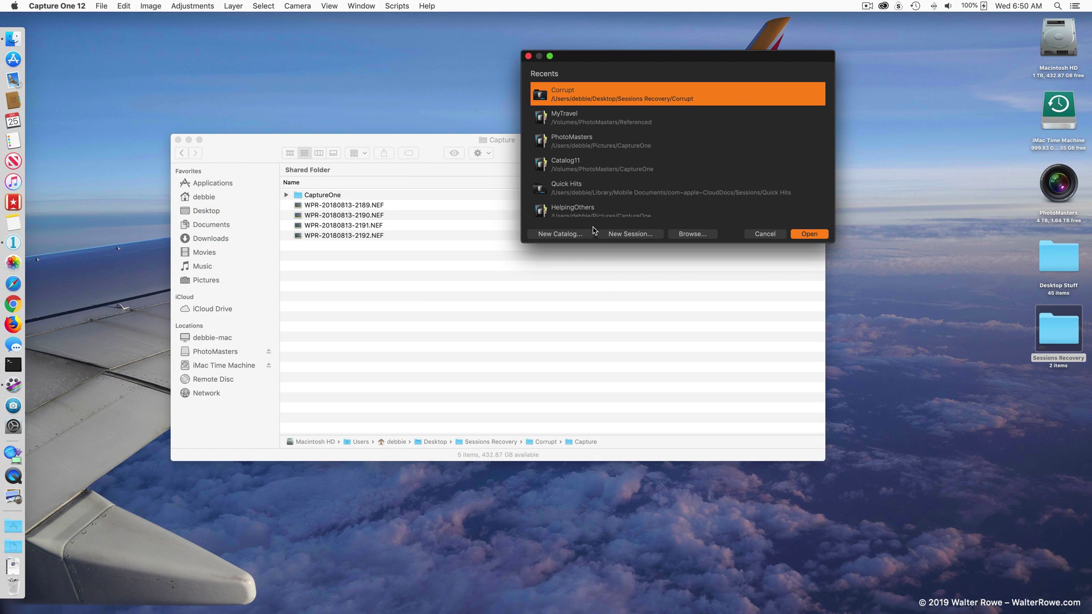
{"action": "left_click", "coordinate": [628, 235]}
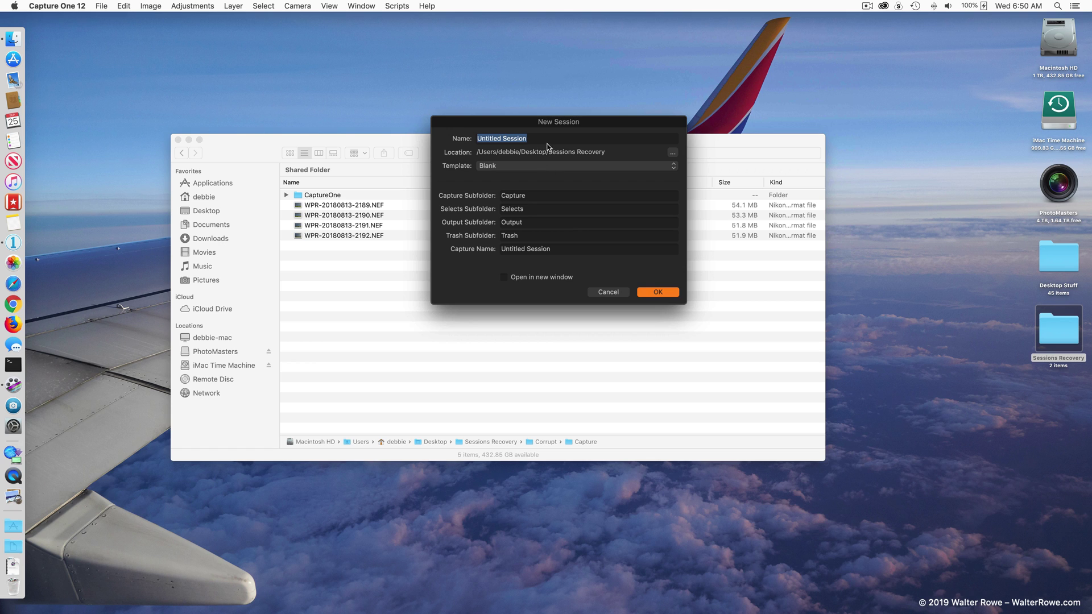
{"action": "type", "text": "Fixed"}
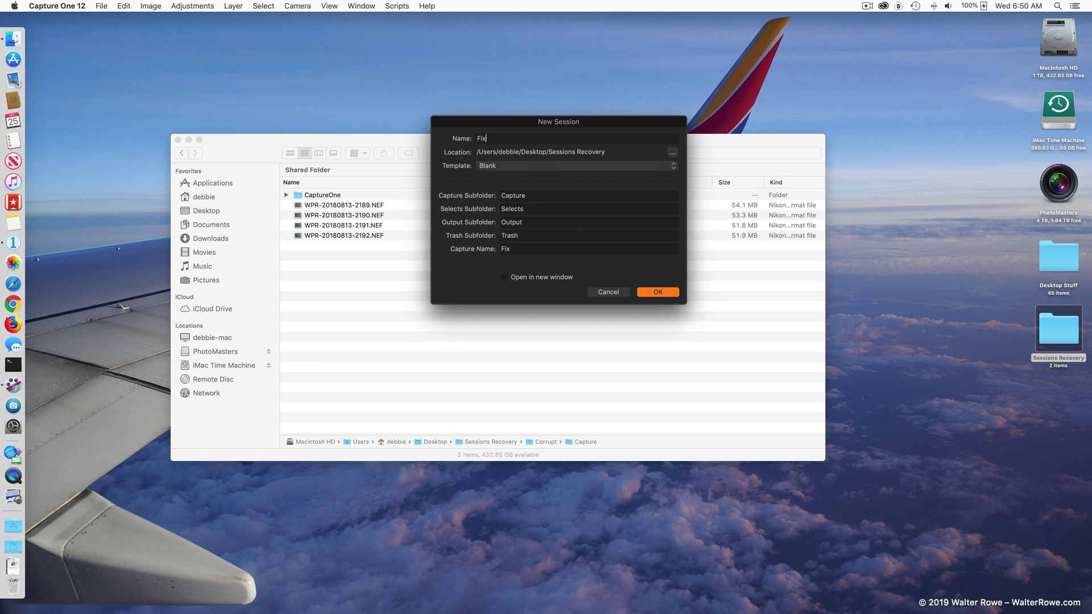
{"action": "left_click", "coordinate": [657, 292]}
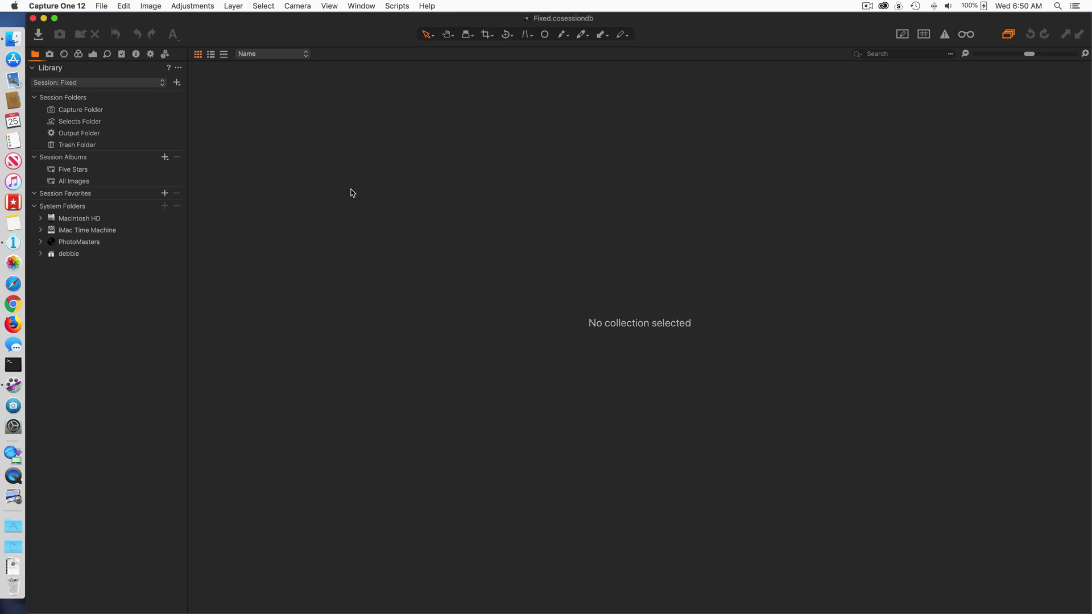
Step: Check that Fixed's Capture, Selects, Output and Trash folders are empty, then collapse System Folders
{"action": "left_click", "coordinate": [110, 111]}
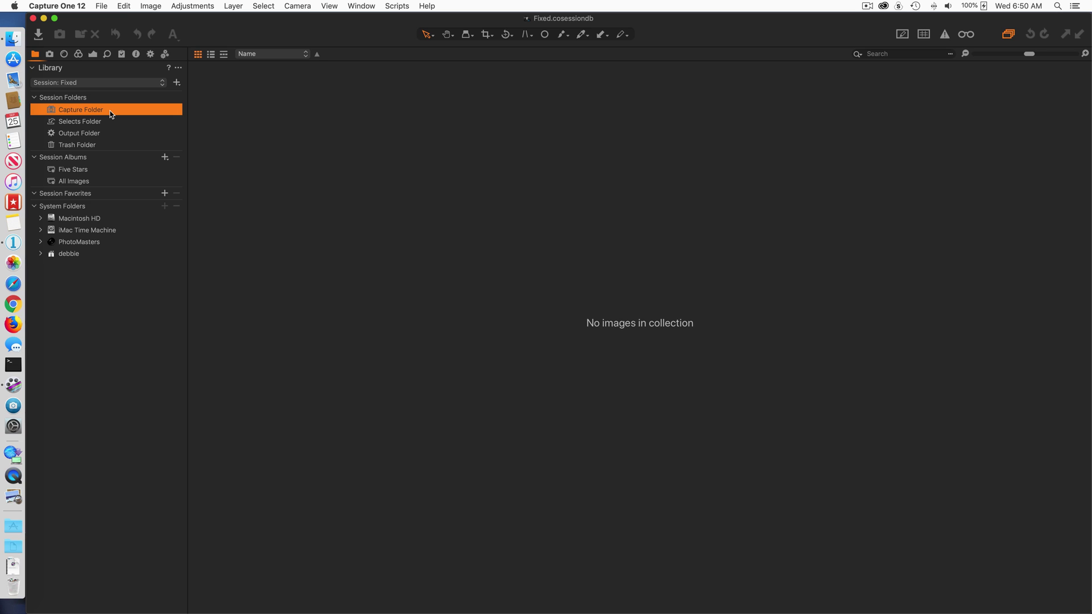
{"action": "left_click", "coordinate": [124, 121]}
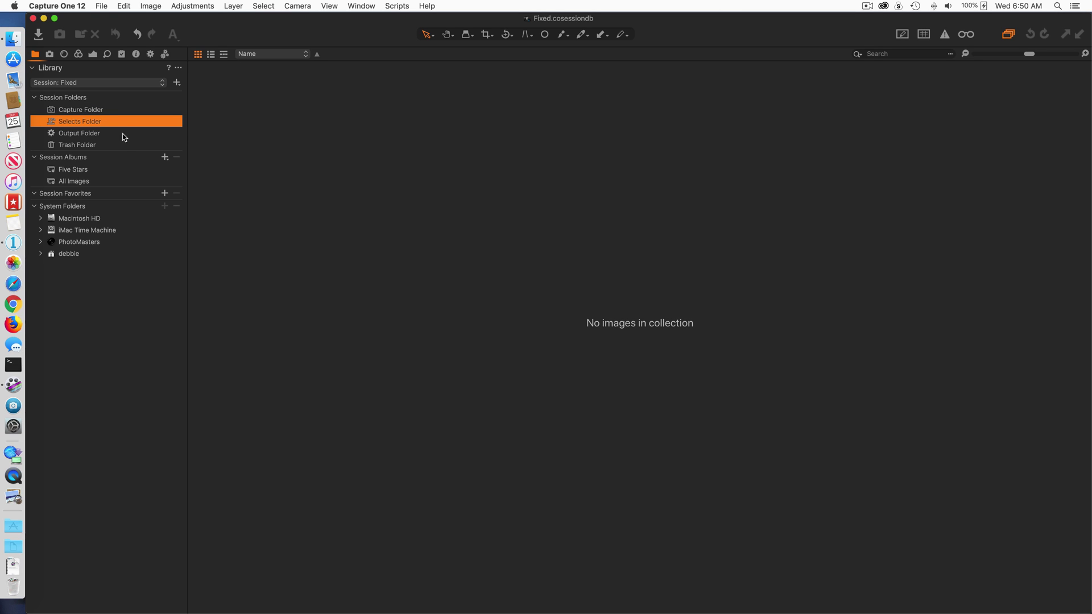
{"action": "left_click", "coordinate": [124, 133]}
{"action": "left_click", "coordinate": [125, 146]}
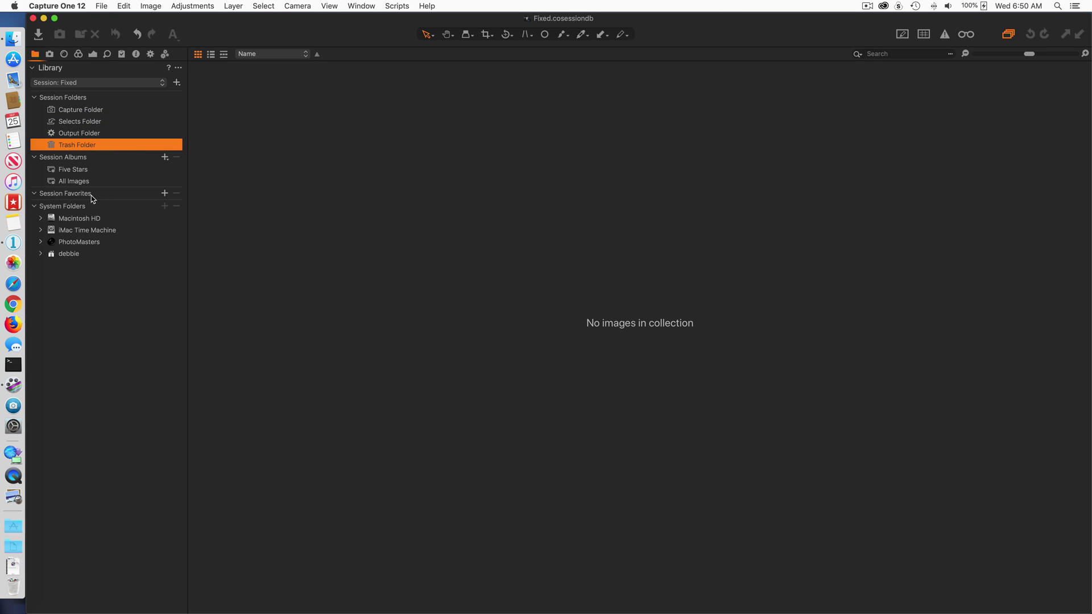
{"action": "left_click", "coordinate": [34, 206]}
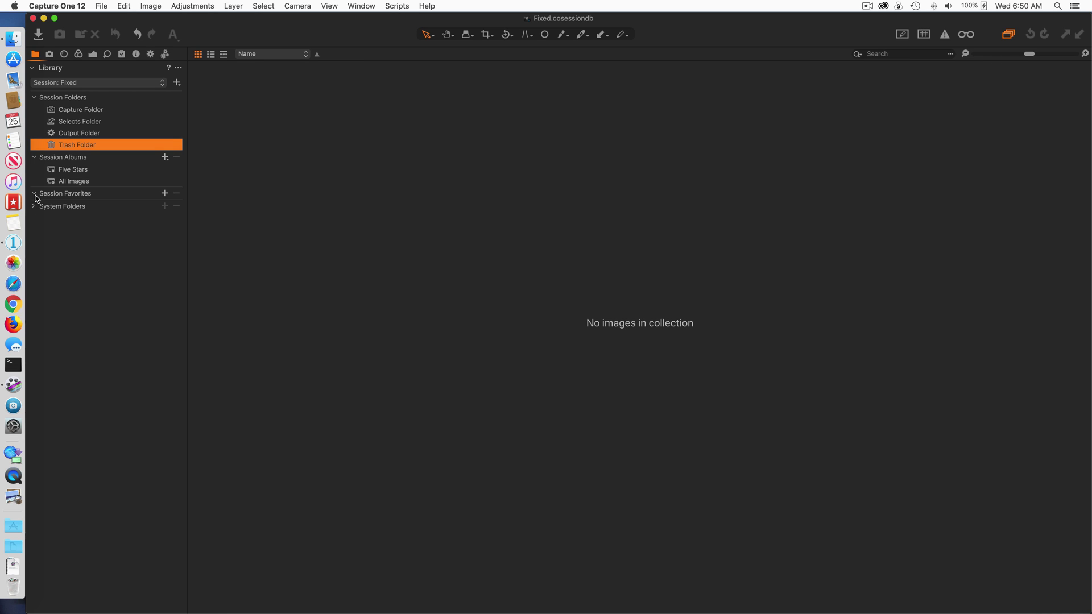
{"action": "left_click", "coordinate": [34, 194]}
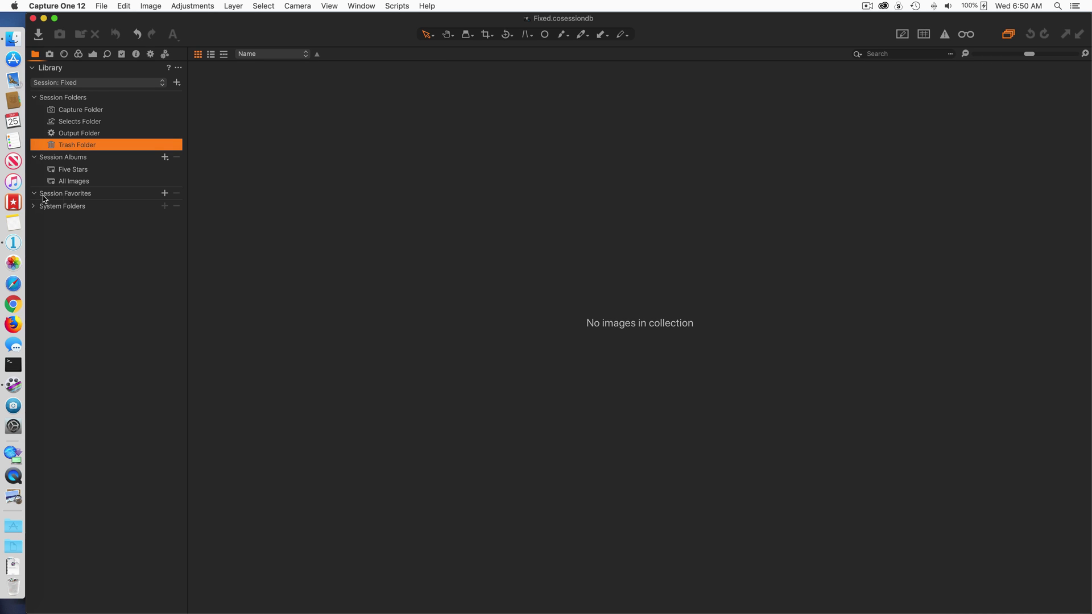
Step: Split a Desktop tab into its own Finder window and arrange both windows side by side
{"action": "left_click", "coordinate": [12, 39]}
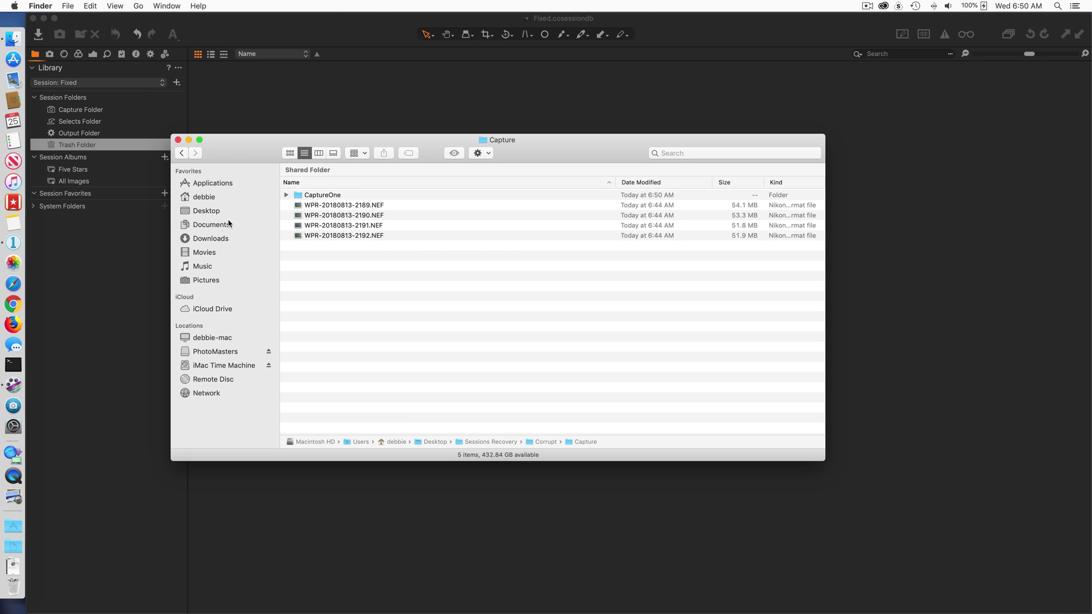
{"action": "left_click", "coordinate": [212, 210], "text": "super"}
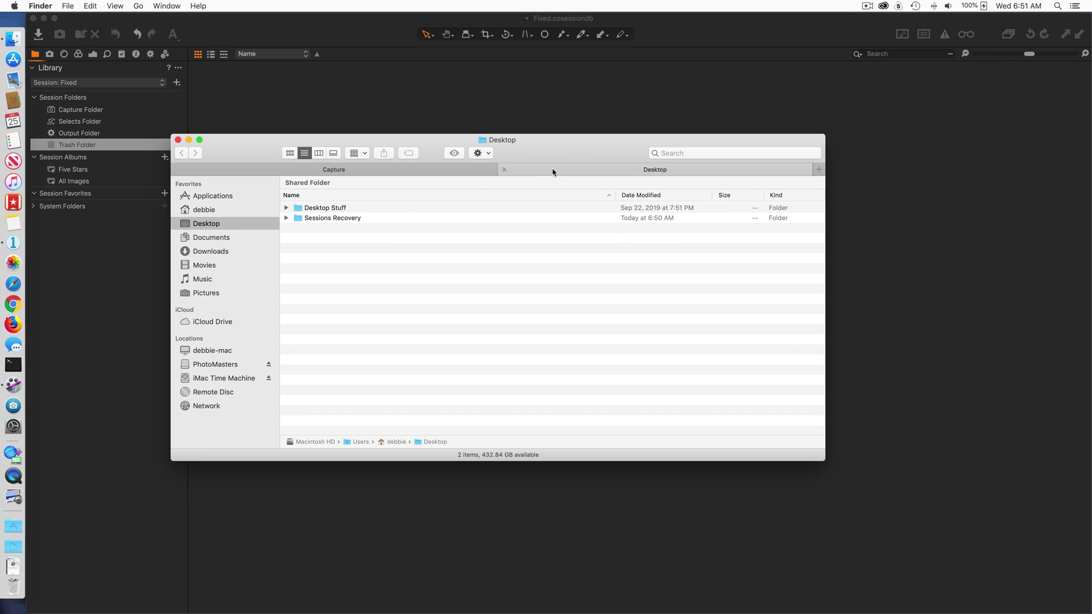
{"action": "left_click_drag", "start_coordinate": [553, 170], "coordinate": [807, 250]}
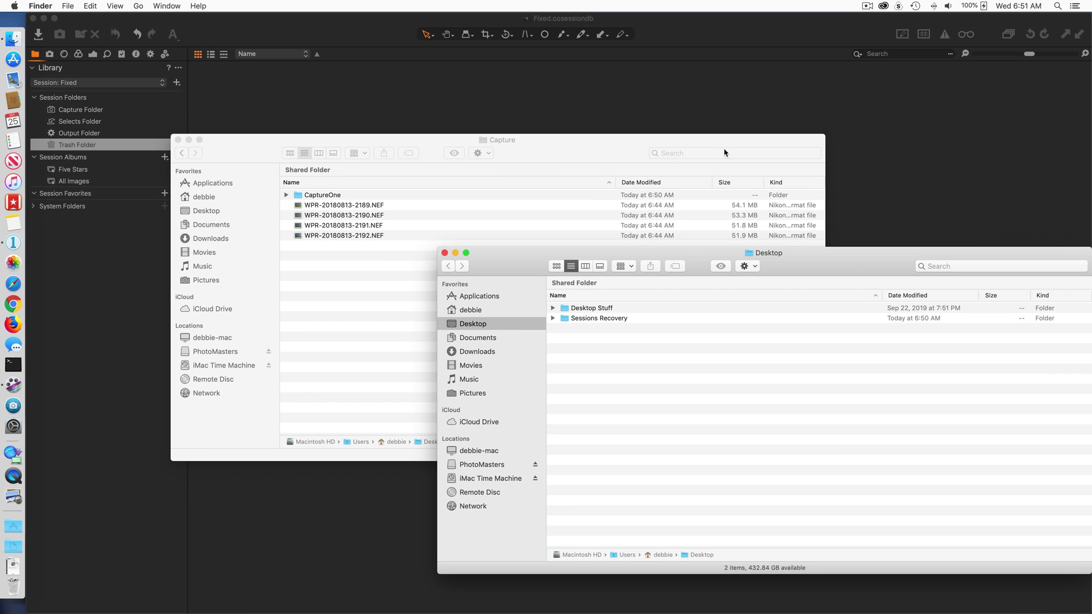
{"action": "left_click_drag", "start_coordinate": [584, 141], "coordinate": [476, 51]}
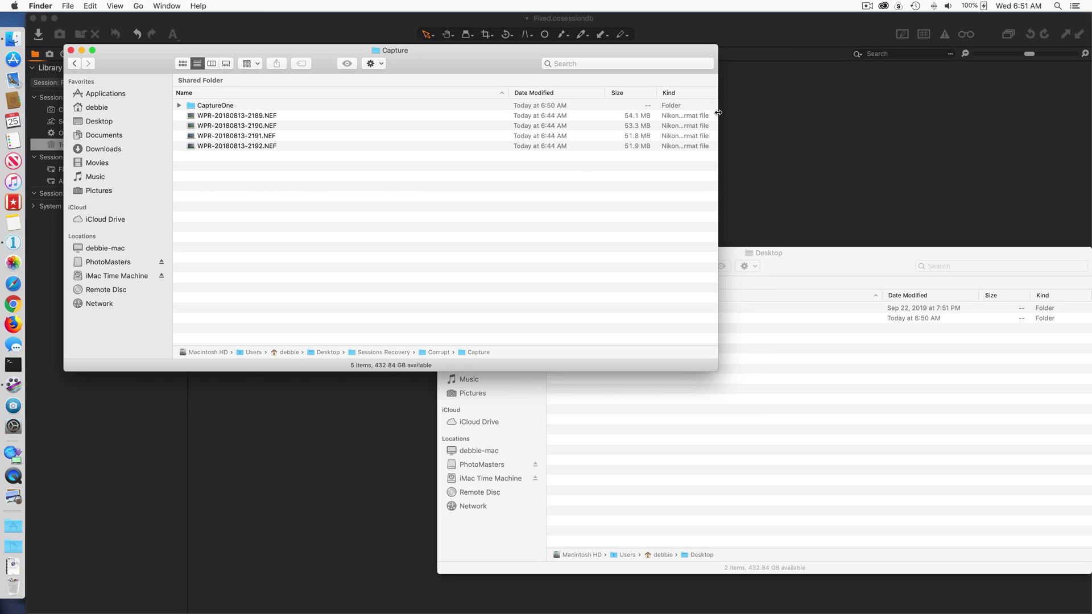
{"action": "left_click_drag", "start_coordinate": [717, 116], "coordinate": [548, 97]}
{"action": "left_click", "coordinate": [832, 264]}
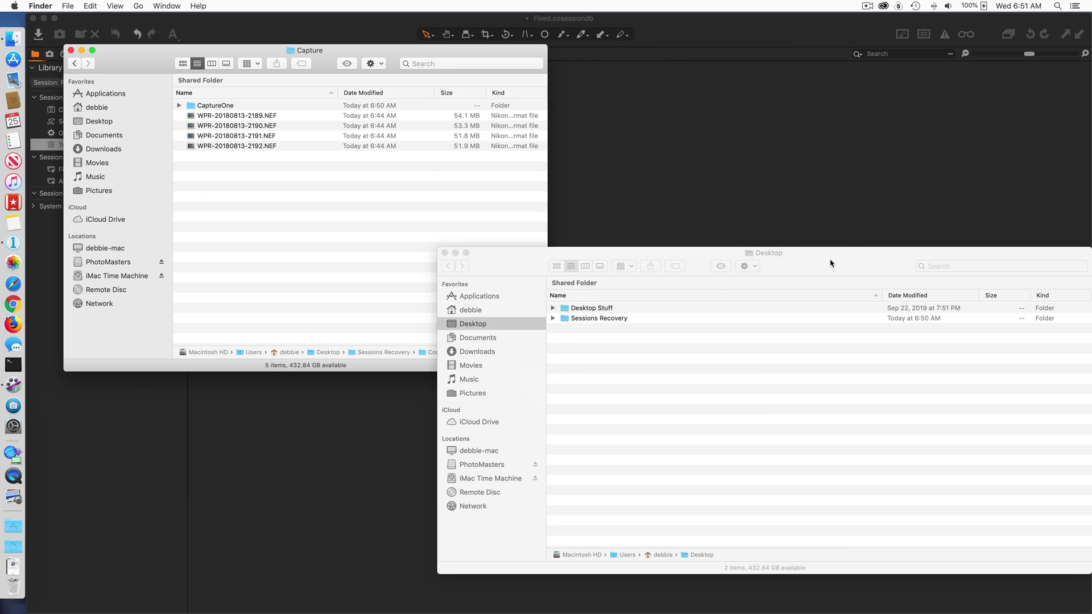
{"action": "left_click_drag", "start_coordinate": [437, 289], "coordinate": [596, 63]}
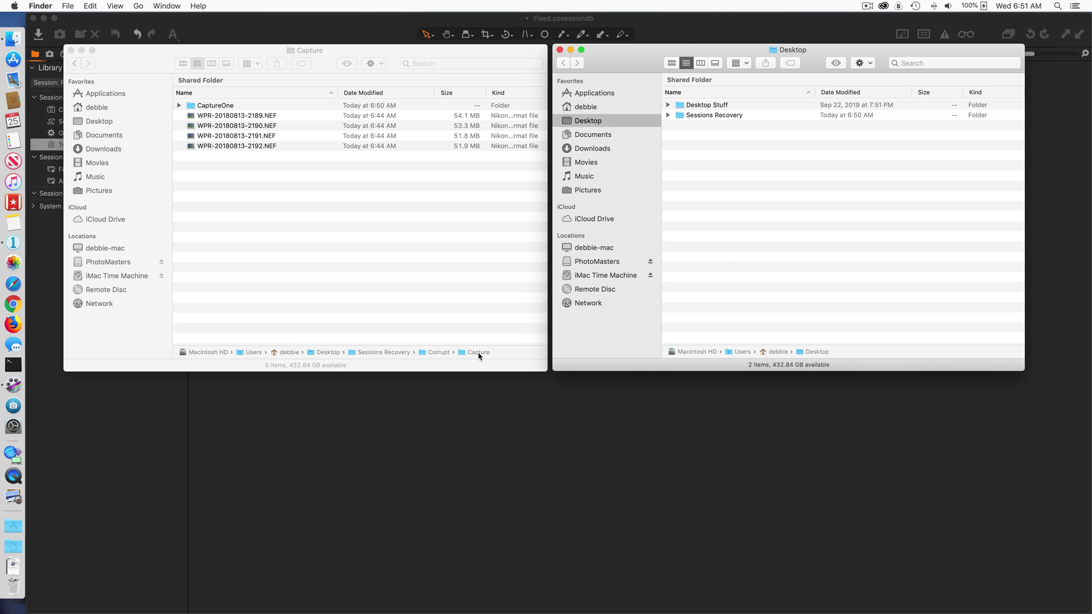
Step: Point the left window at the Corrupt folder and the right at Sessions Recovery > Fixed
{"action": "left_click", "coordinate": [74, 63]}
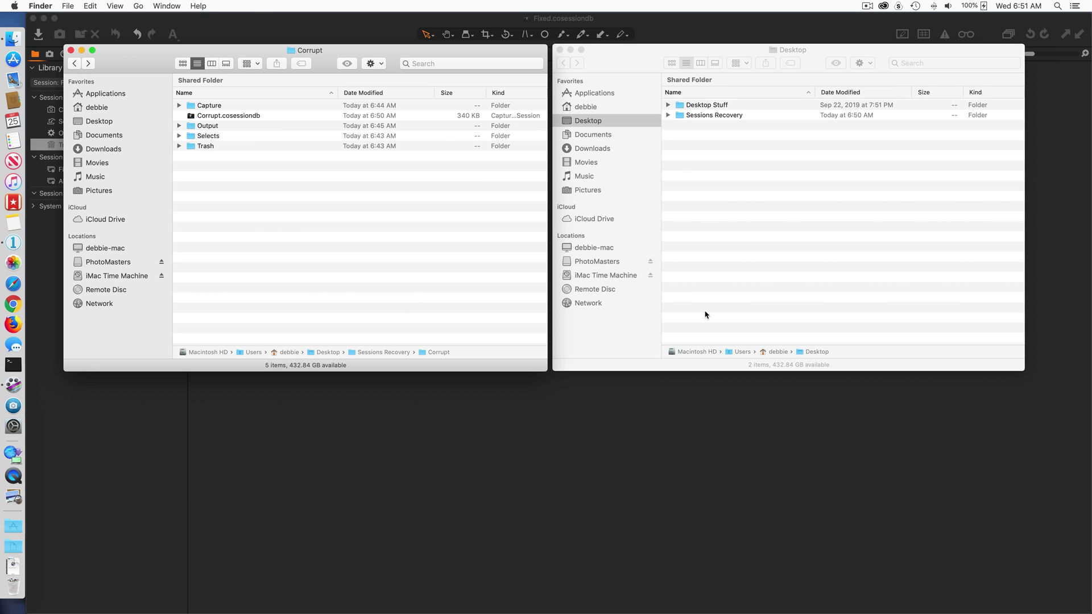
{"action": "double_click", "coordinate": [715, 116]}
{"action": "double_click", "coordinate": [699, 116]}
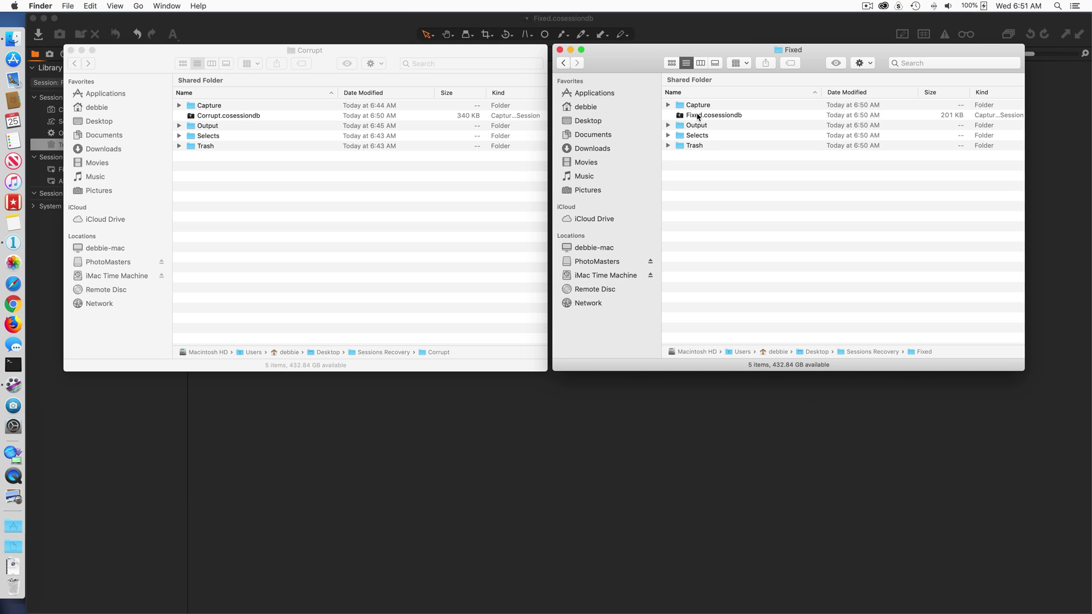
{"action": "left_click", "coordinate": [340, 55]}
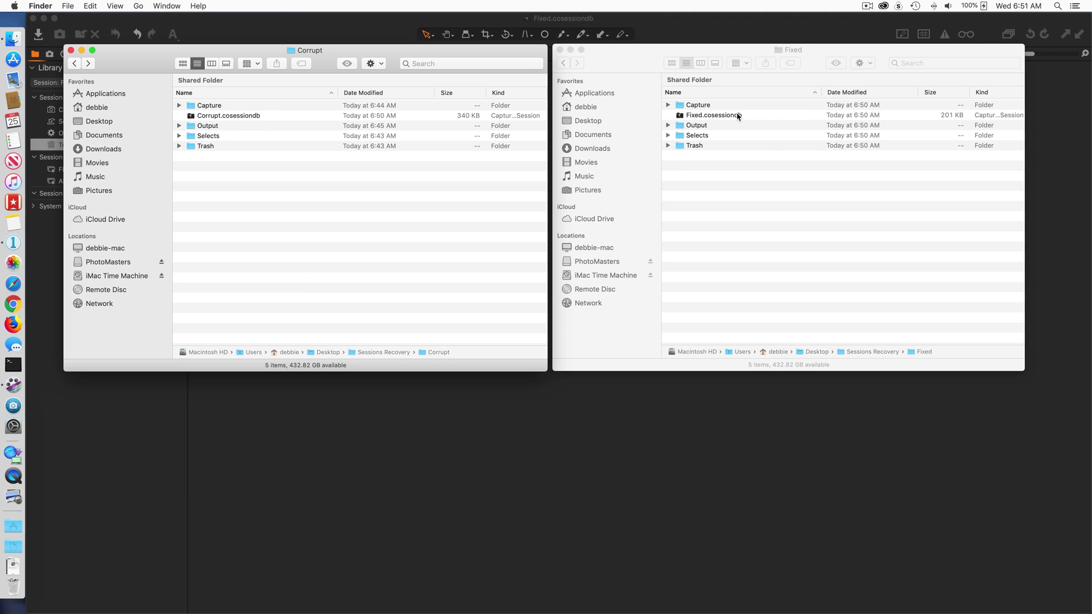
{"action": "scroll", "coordinate": [738, 116], "scroll_direction": "right", "scroll_amount": 1}
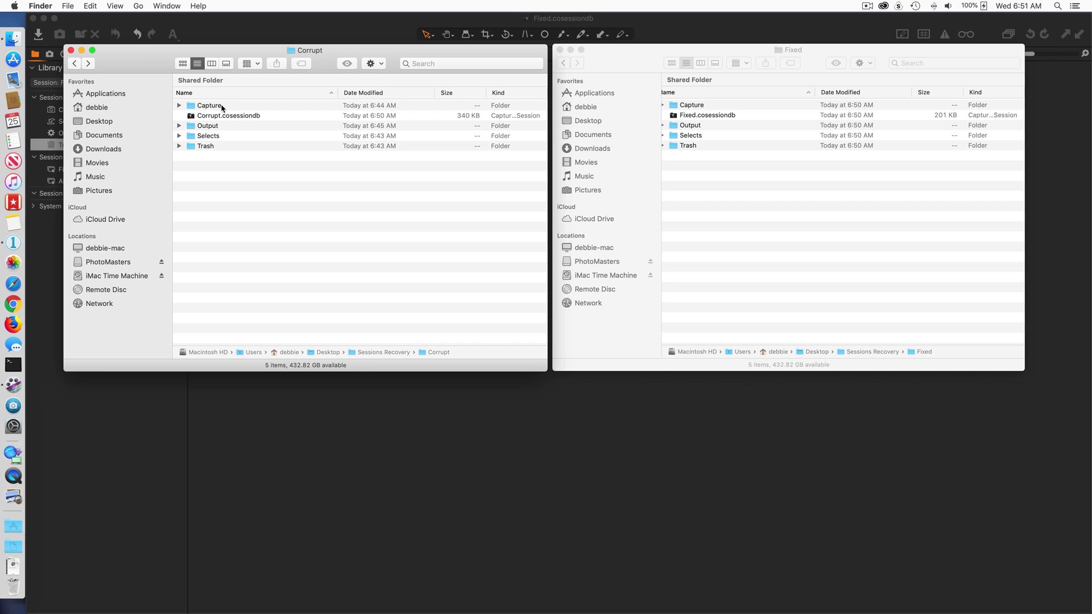
Step: Copy the CaptureOne folder and four NEF files from Corrupt/Capture and paste them into Fixed/Capture
{"action": "double_click", "coordinate": [222, 108]}
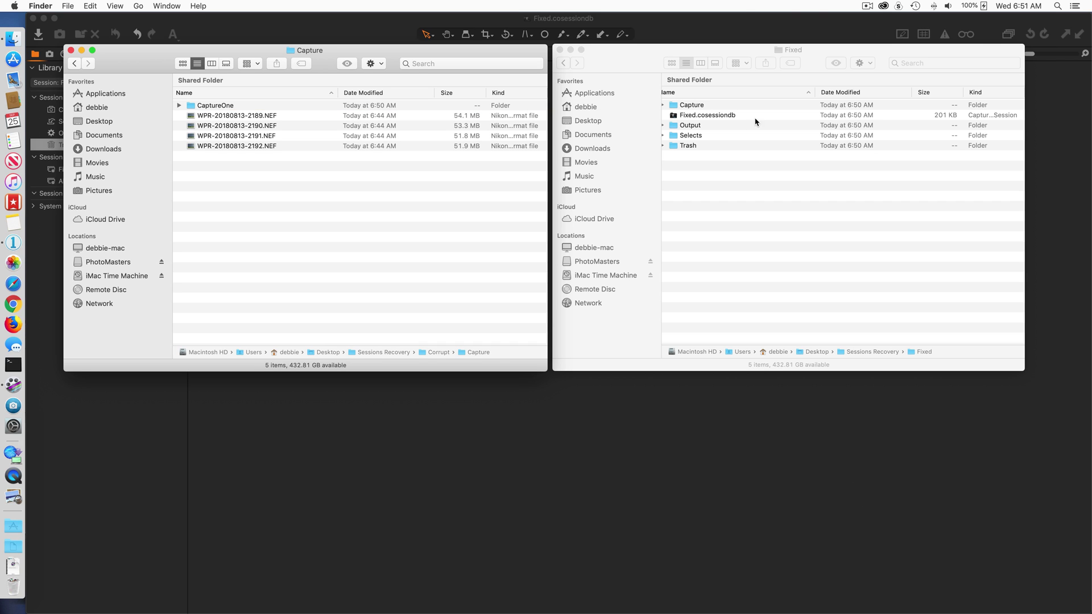
{"action": "double_click", "coordinate": [705, 105]}
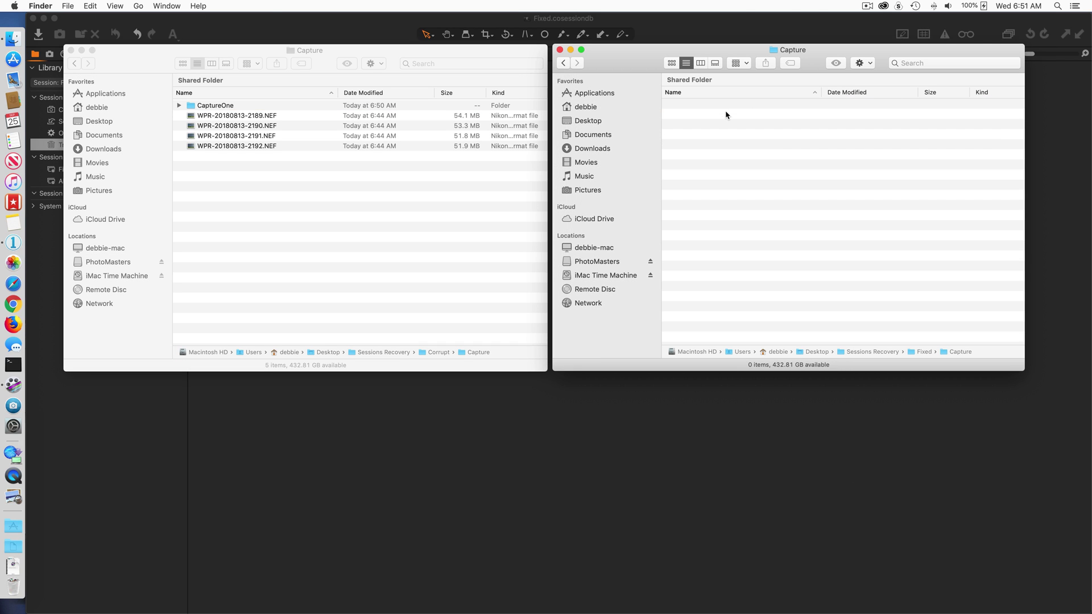
{"action": "left_click", "coordinate": [215, 108]}
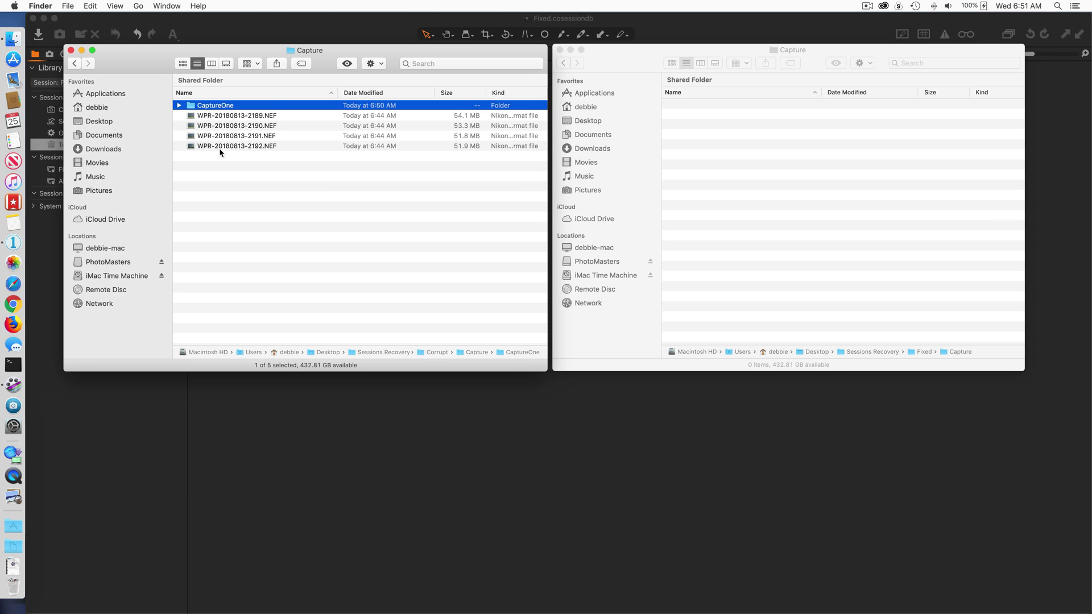
{"action": "left_click", "coordinate": [221, 147], "text": "shift"}
{"action": "right_click", "coordinate": [211, 112]}
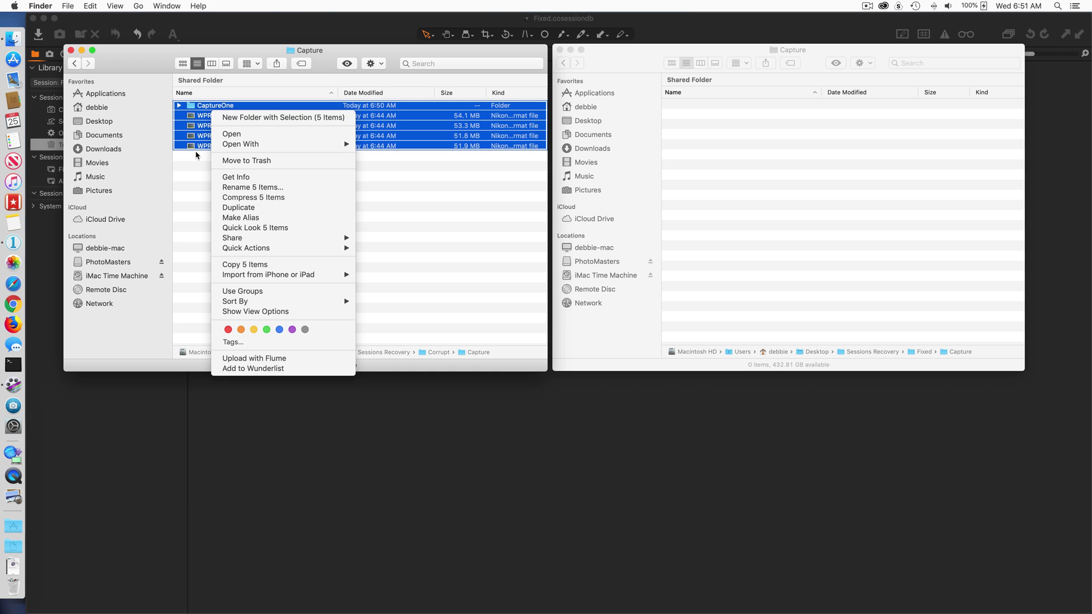
{"action": "left_click", "coordinate": [198, 150]}
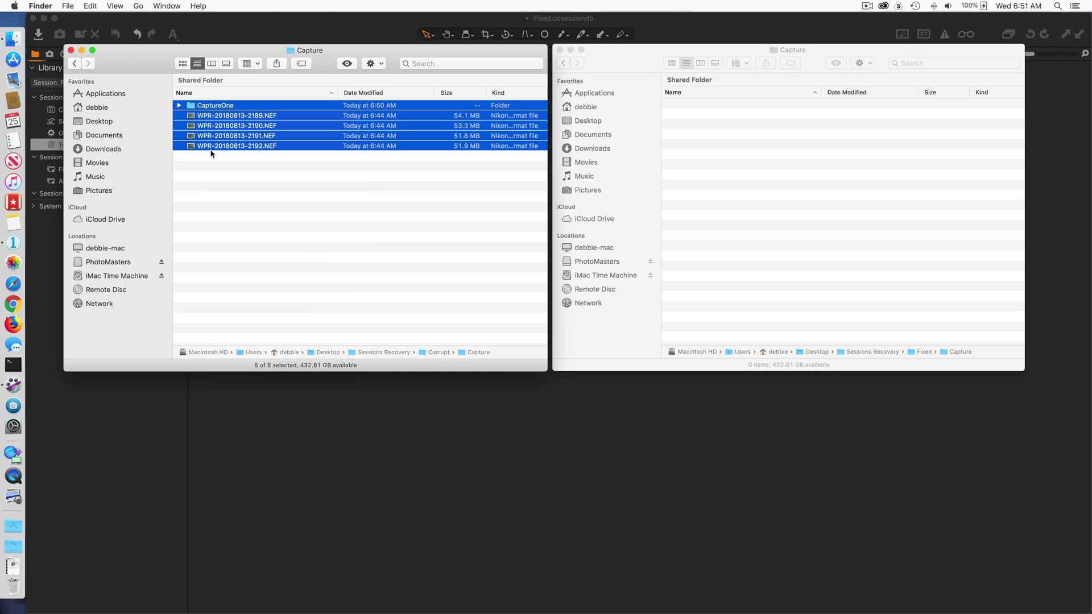
{"action": "left_click", "coordinate": [756, 160]}
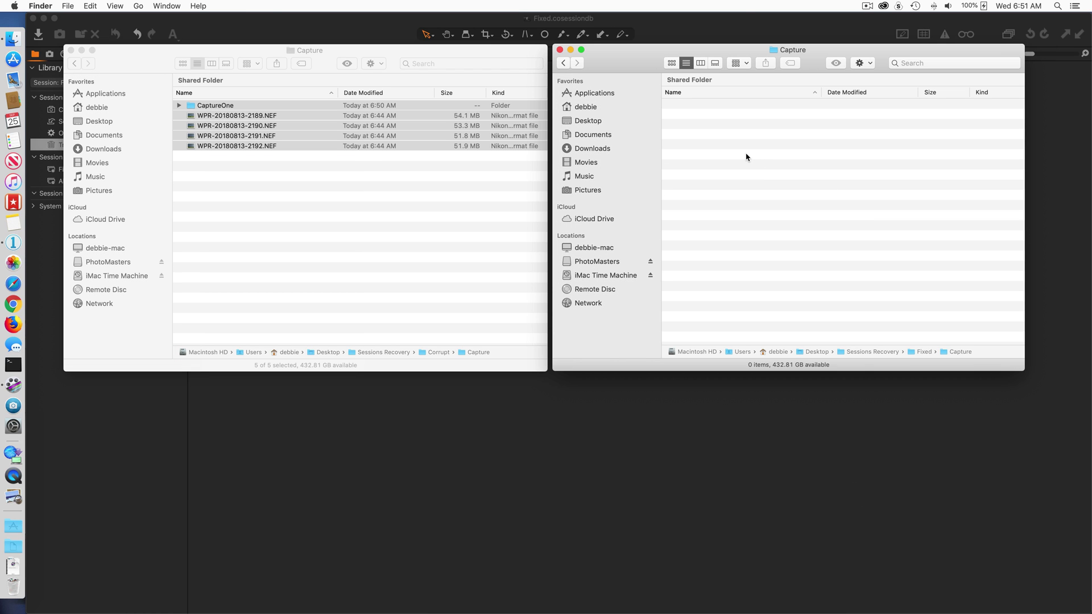
{"action": "key", "text": "super+v"}
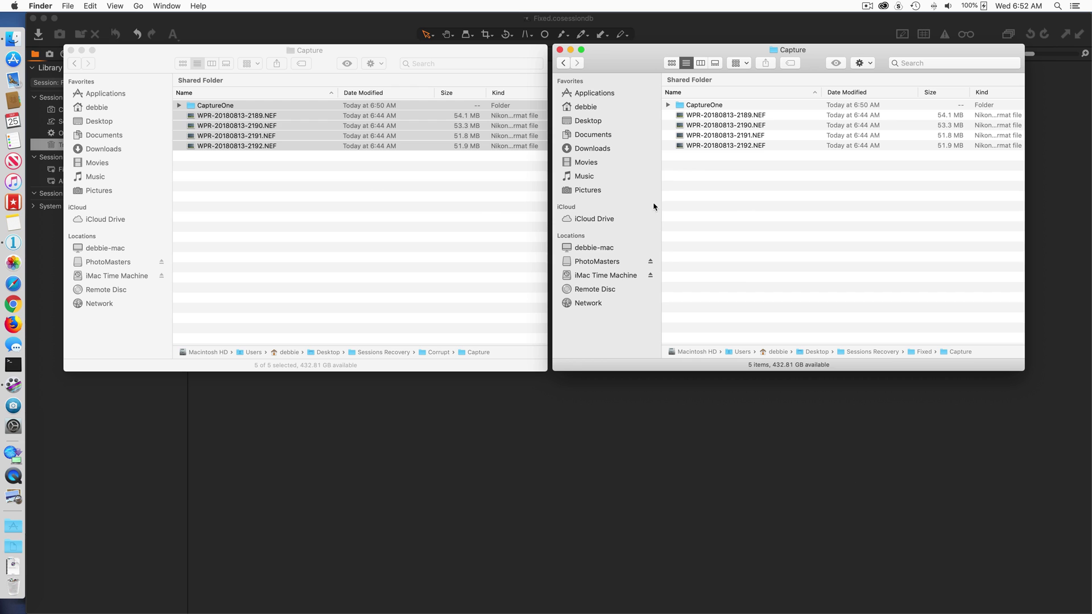
{"action": "left_click", "coordinate": [489, 207]}
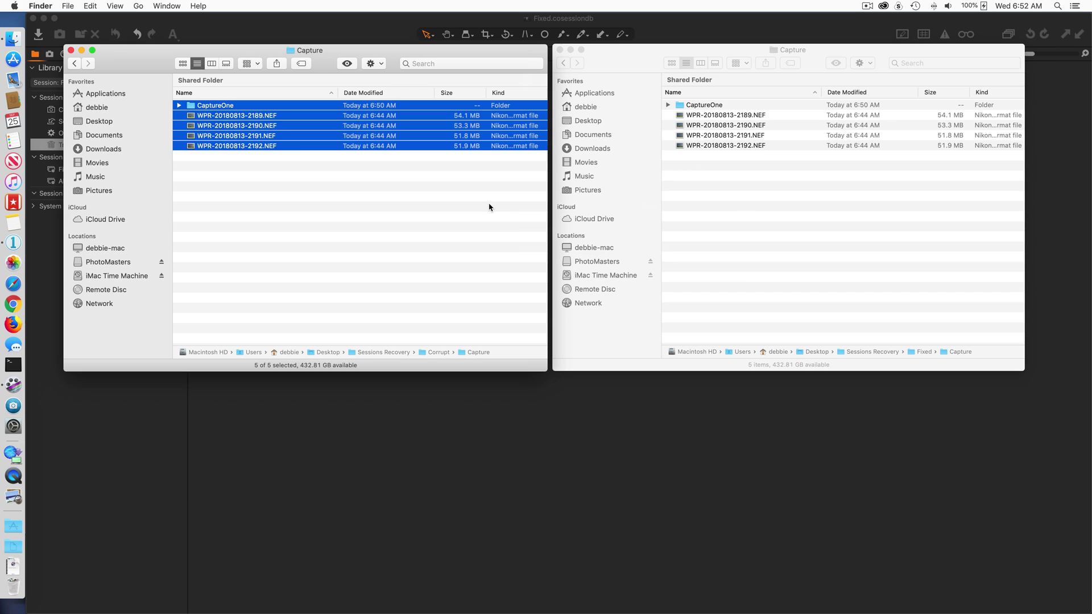
Step: Copy the 2048px folder from Corrupt/Output into Fixed/Output, then return to Capture One
{"action": "left_click", "coordinate": [75, 64]}
{"action": "double_click", "coordinate": [227, 126]}
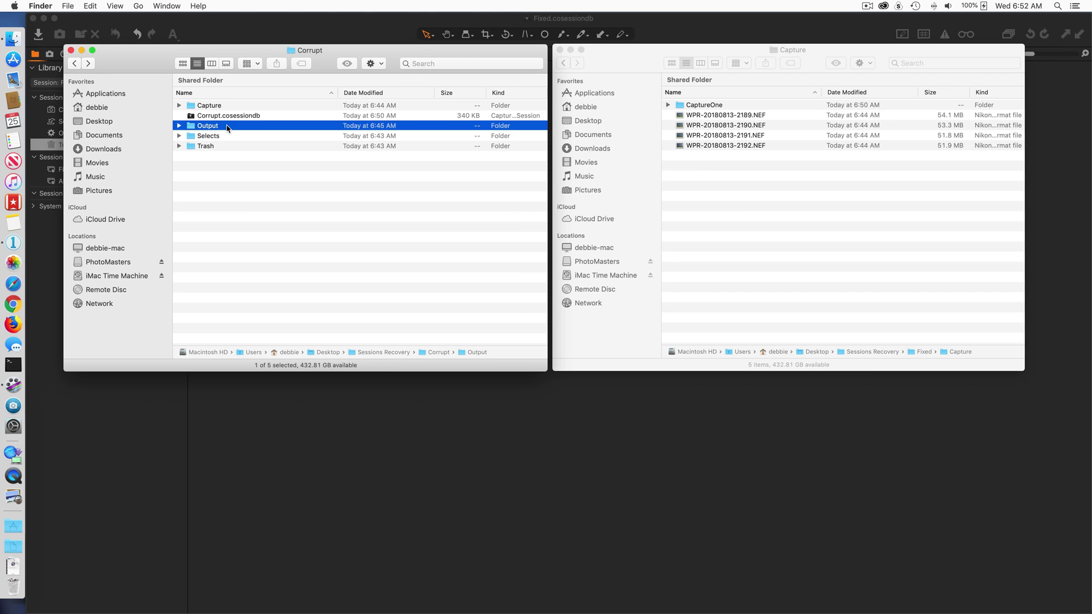
{"action": "left_click", "coordinate": [563, 63]}
{"action": "left_click", "coordinate": [689, 125]}
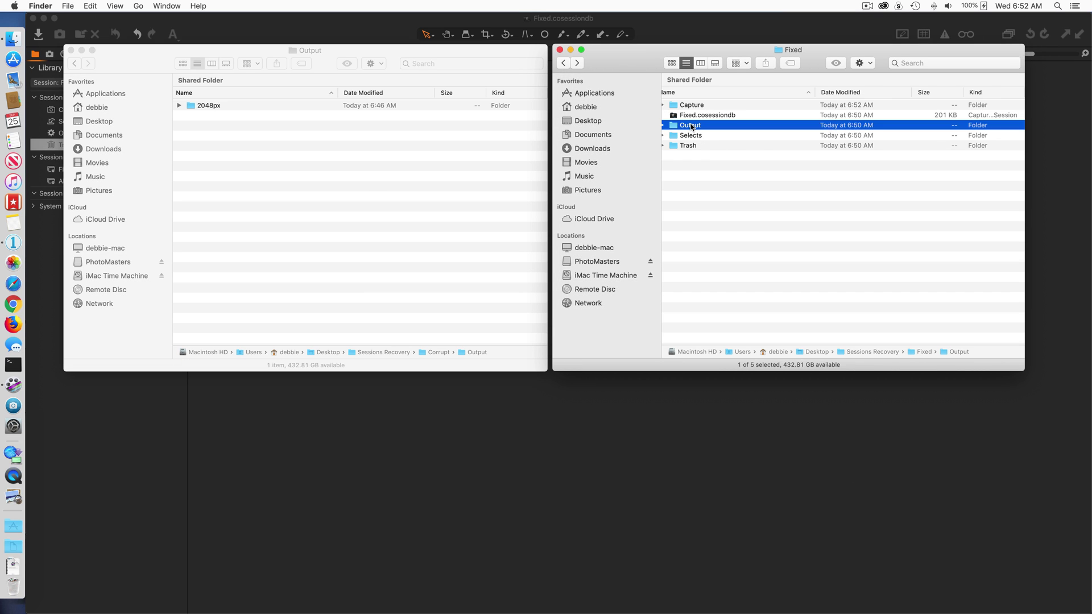
{"action": "double_click", "coordinate": [690, 125]}
{"action": "left_click", "coordinate": [208, 107]}
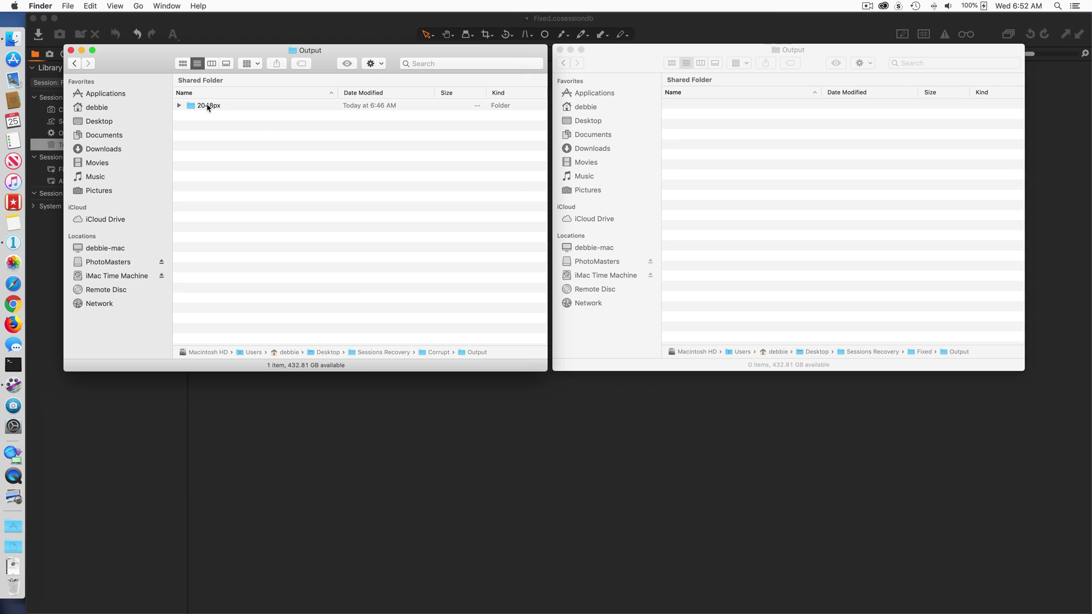
{"action": "left_click", "coordinate": [208, 106]}
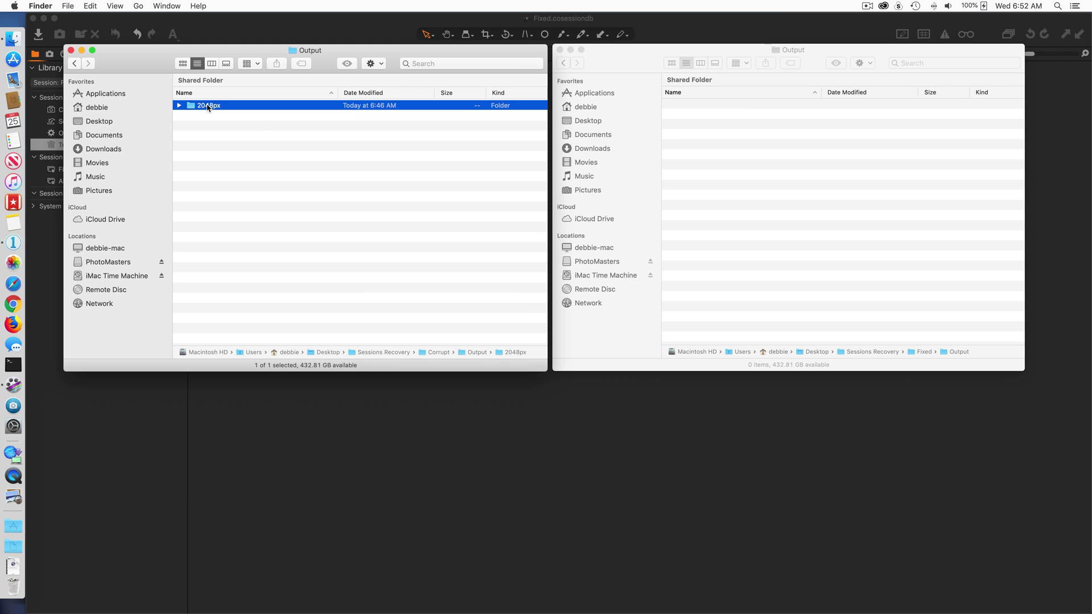
{"action": "left_click", "coordinate": [736, 169]}
{"action": "key", "text": "cmd+v"}
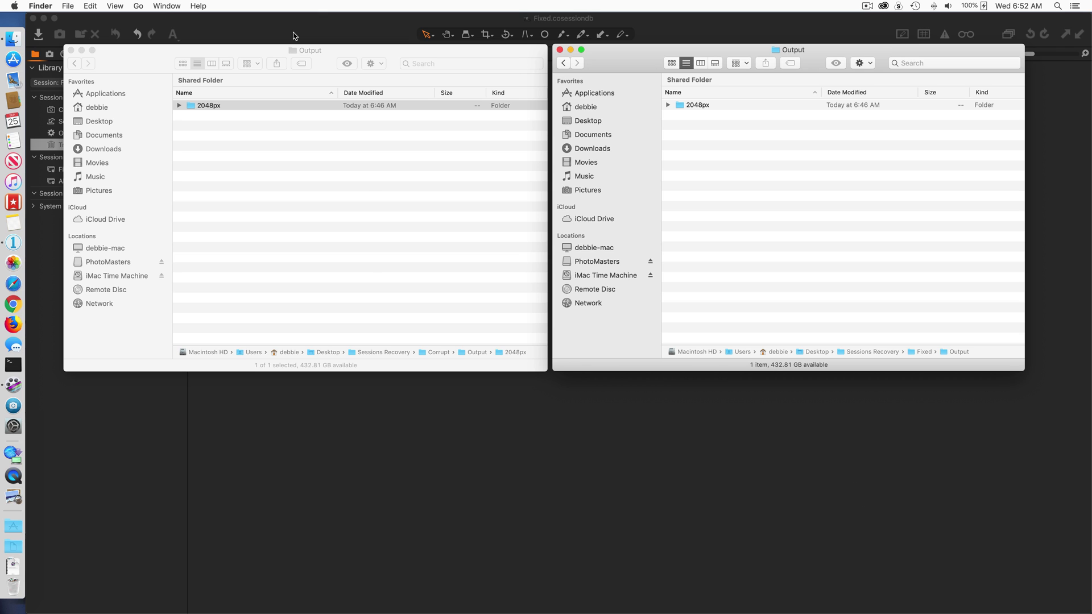
{"action": "left_click", "coordinate": [6, 242]}
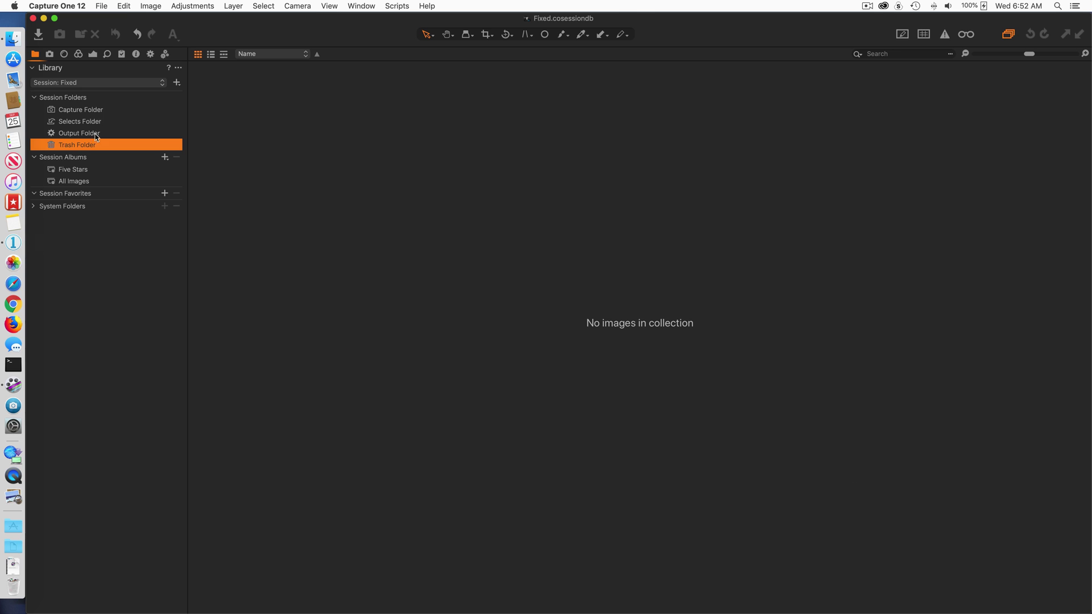
{"action": "left_click", "coordinate": [95, 113]}
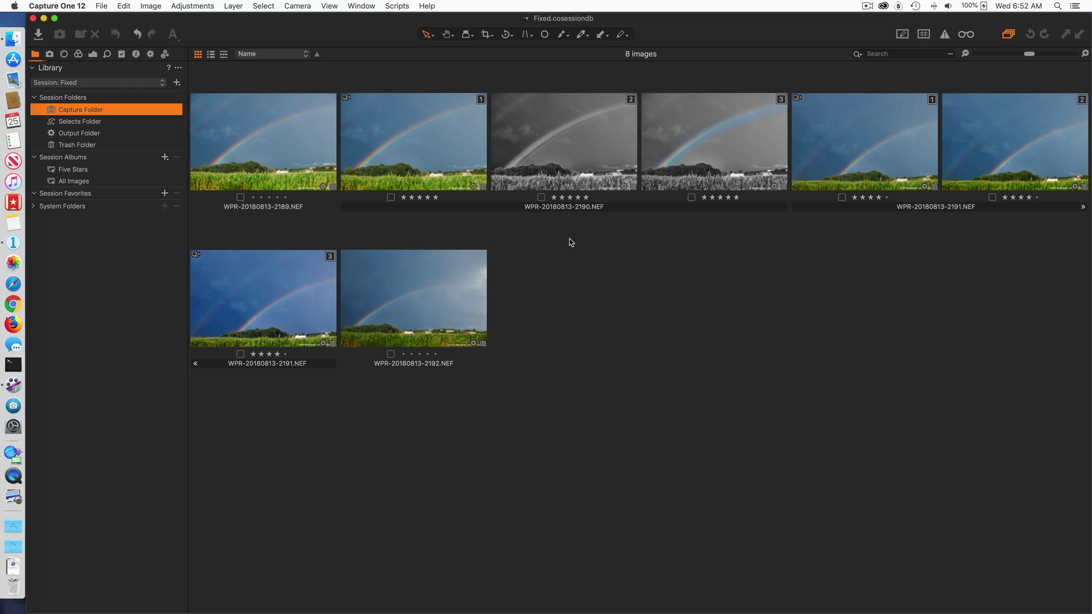
{"action": "left_click", "coordinate": [268, 153]}
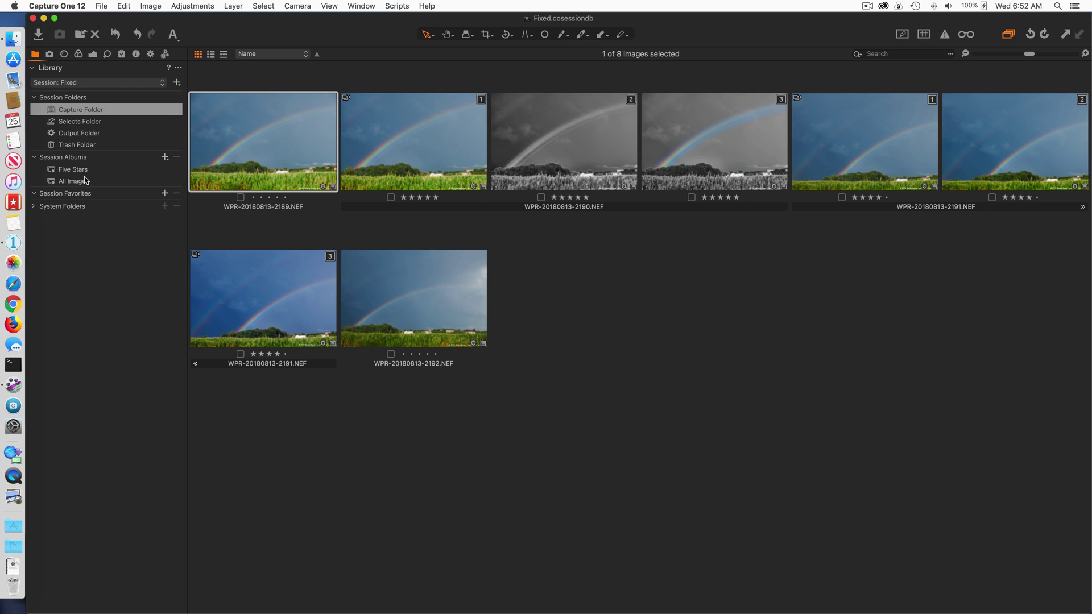
Step: Add Desktop > Sessions Recovery > Fixed > Output > 2048px as a session favorite and view its 8 JPGs
{"action": "left_click", "coordinate": [165, 194]}
{"action": "left_click", "coordinate": [333, 117]}
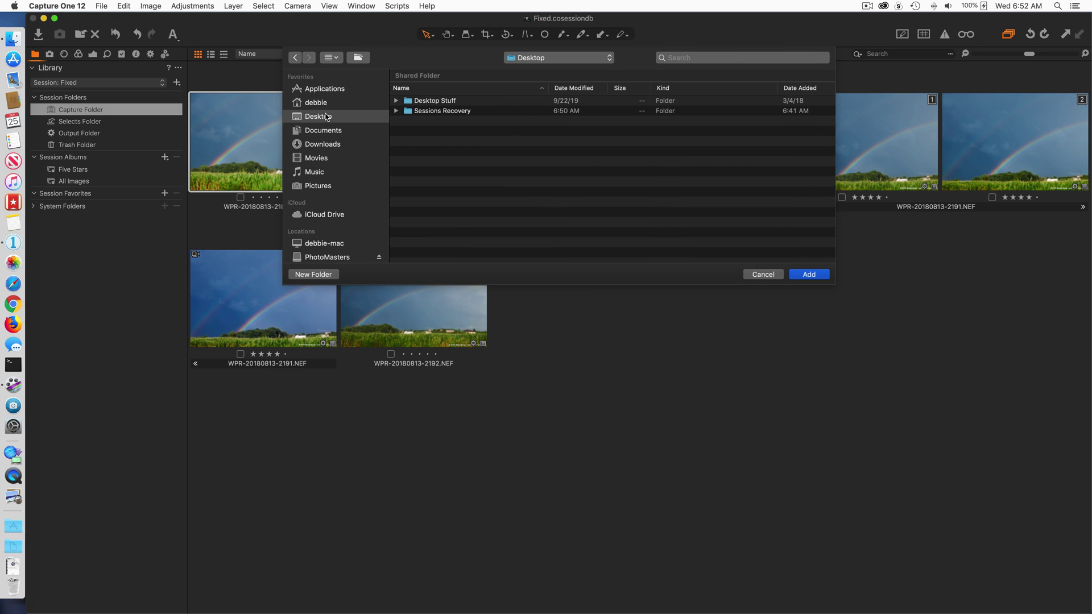
{"action": "double_click", "coordinate": [429, 111]}
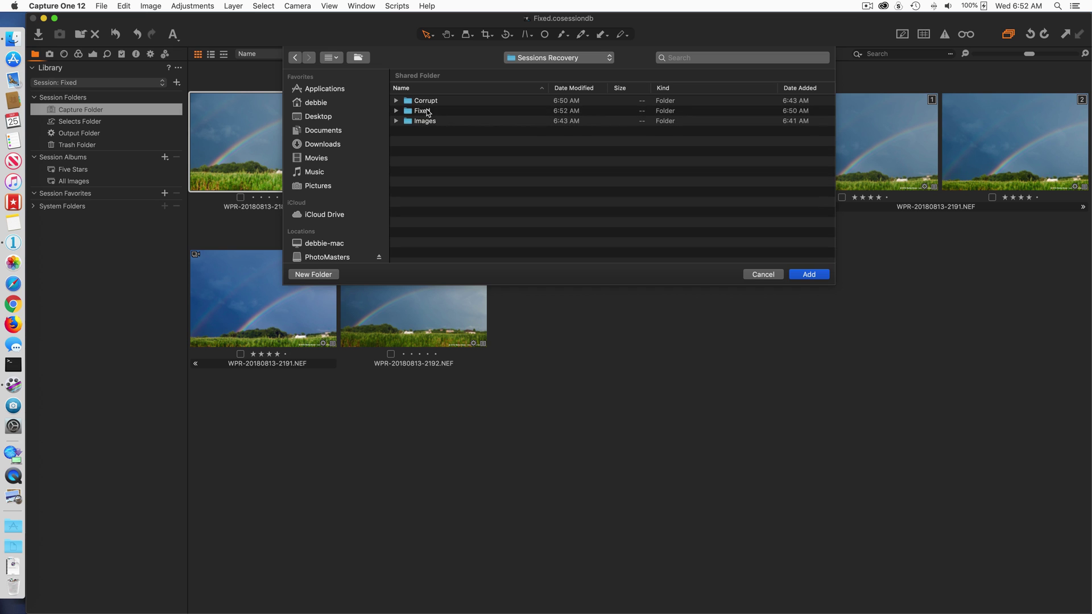
{"action": "double_click", "coordinate": [427, 111]}
{"action": "double_click", "coordinate": [433, 122]}
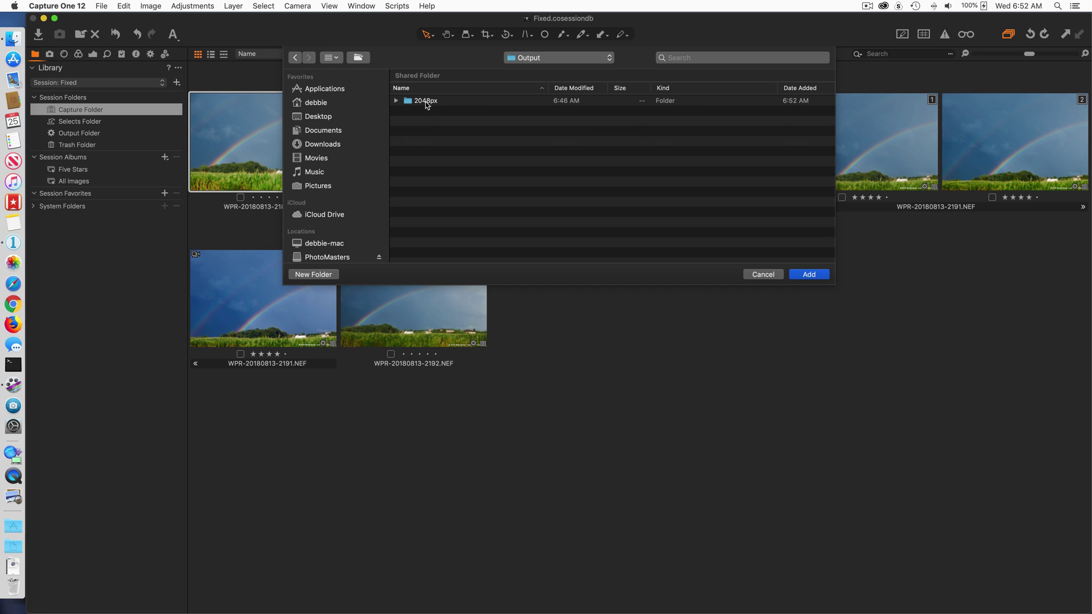
{"action": "left_click", "coordinate": [427, 102]}
{"action": "left_click", "coordinate": [808, 274]}
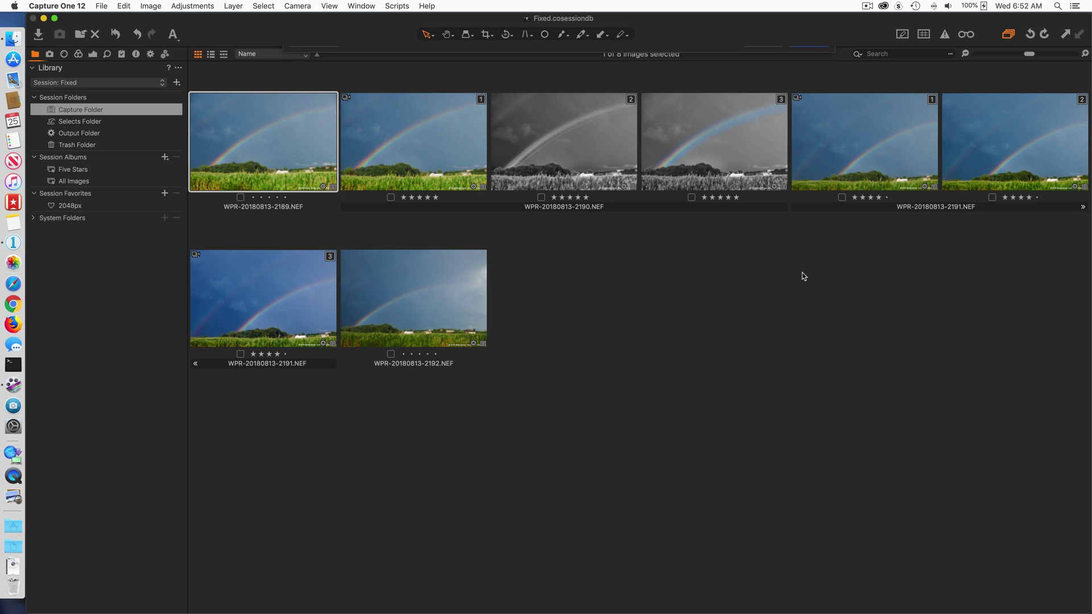
{"action": "left_click", "coordinate": [64, 205]}
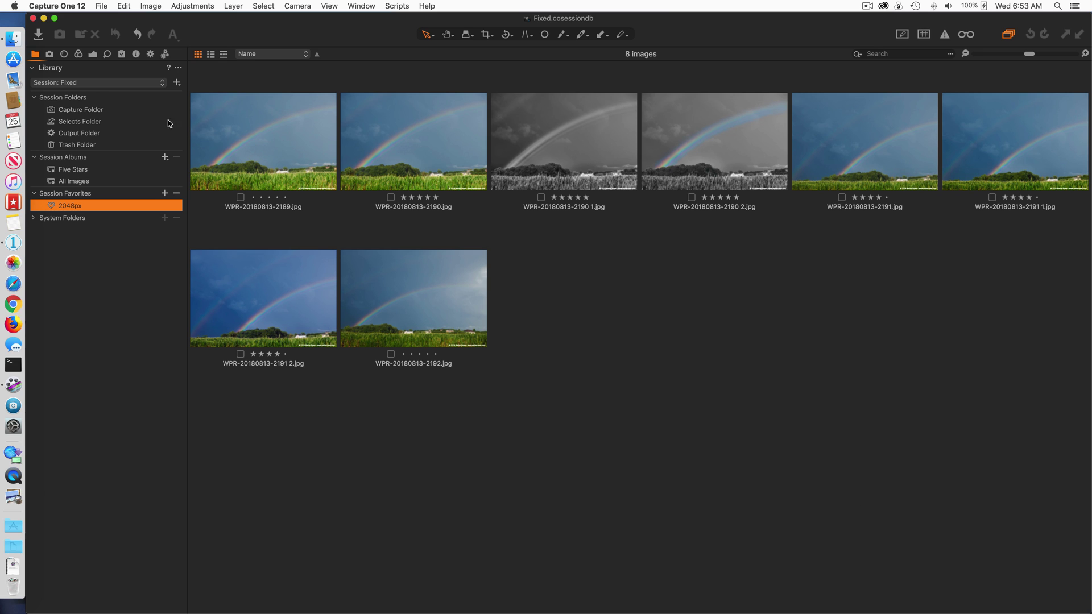
Step: Show the Fixed session's Capture Folder with its eight NEF images, nothing selected
{"action": "left_click", "coordinate": [108, 111]}
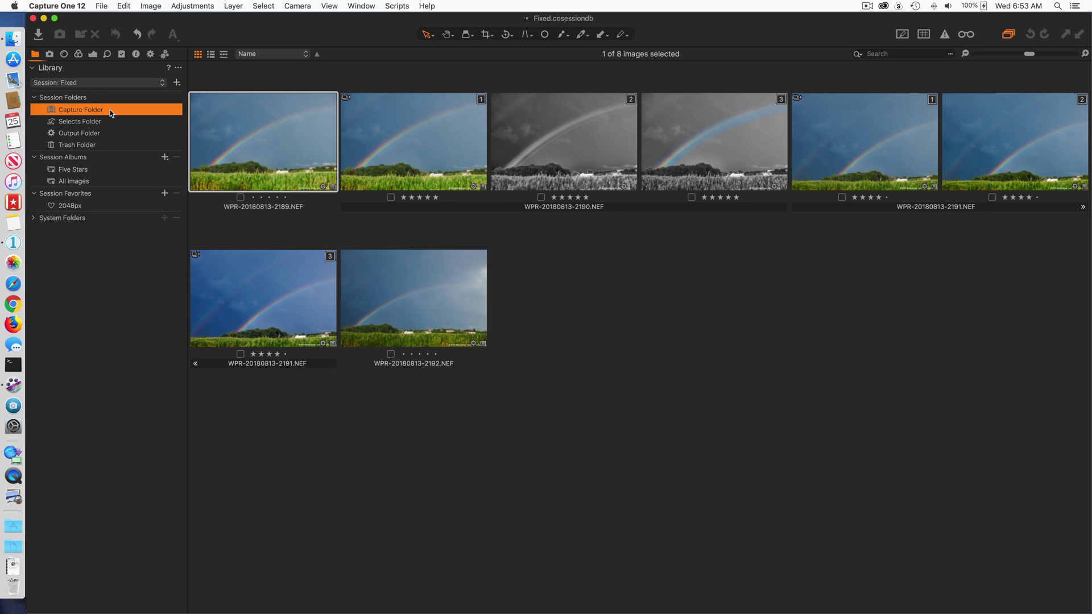
{"action": "left_click", "coordinate": [245, 226]}
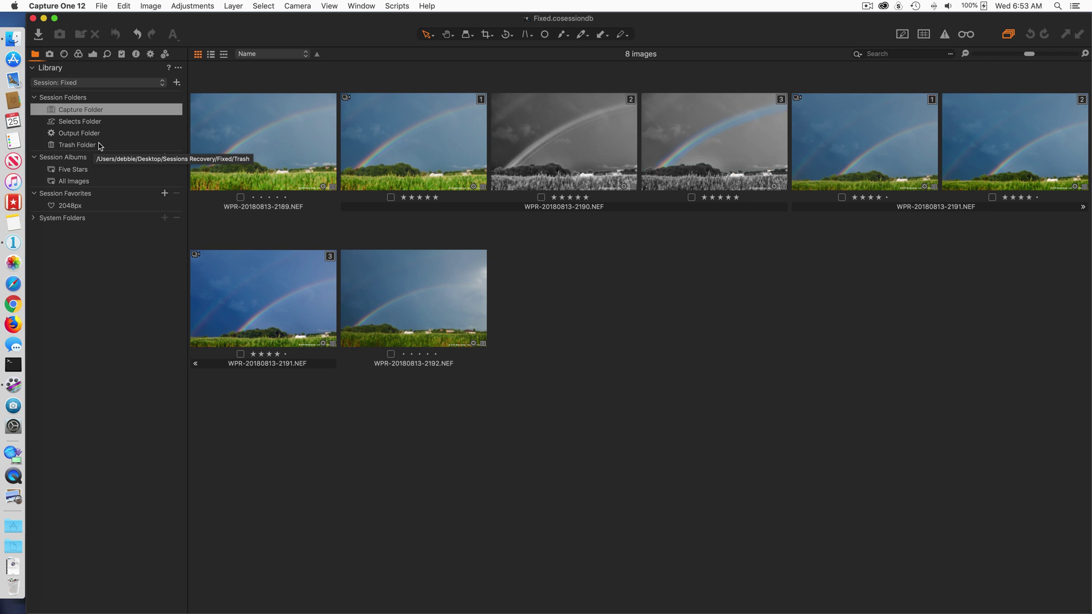
Step: In Finder's Sessions Recovery, compare the Corrupt and Fixed folders and close the Fixed Output window
{"action": "left_click", "coordinate": [13, 38]}
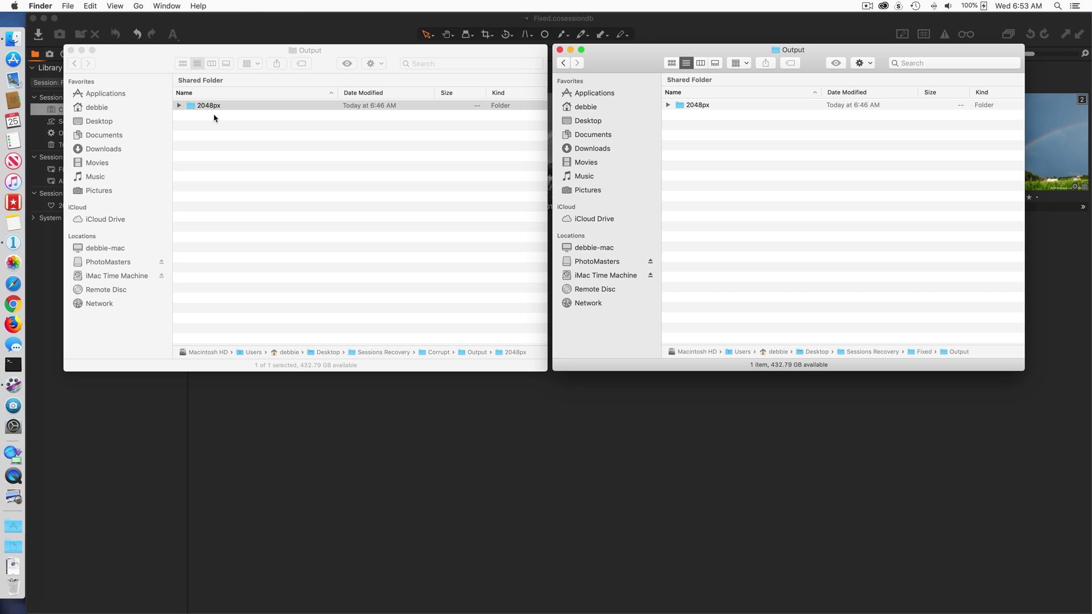
{"action": "left_click", "coordinate": [76, 64]}
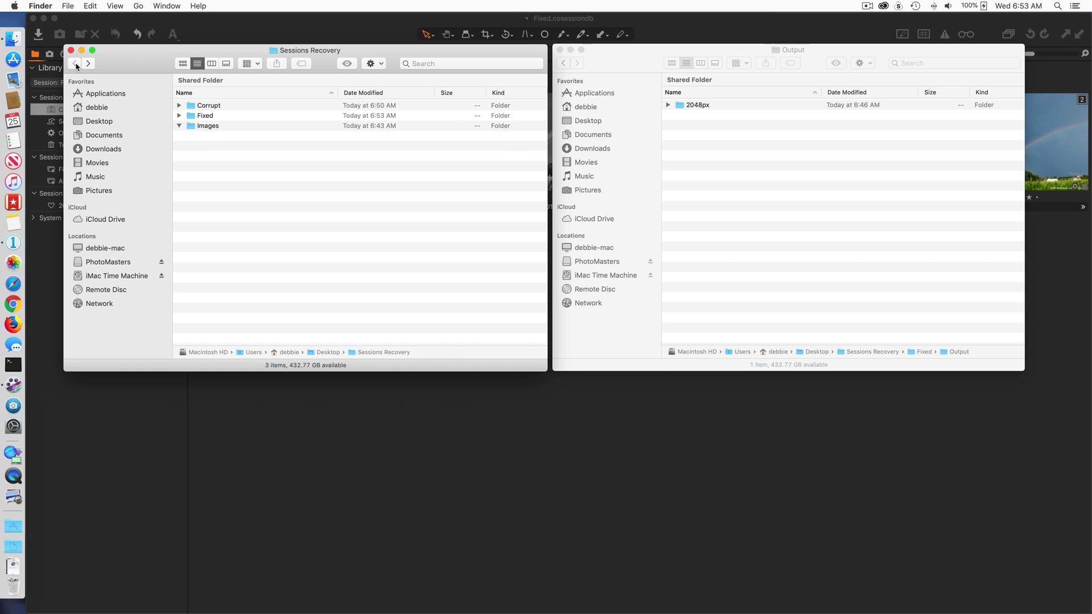
{"action": "left_click", "coordinate": [221, 107]}
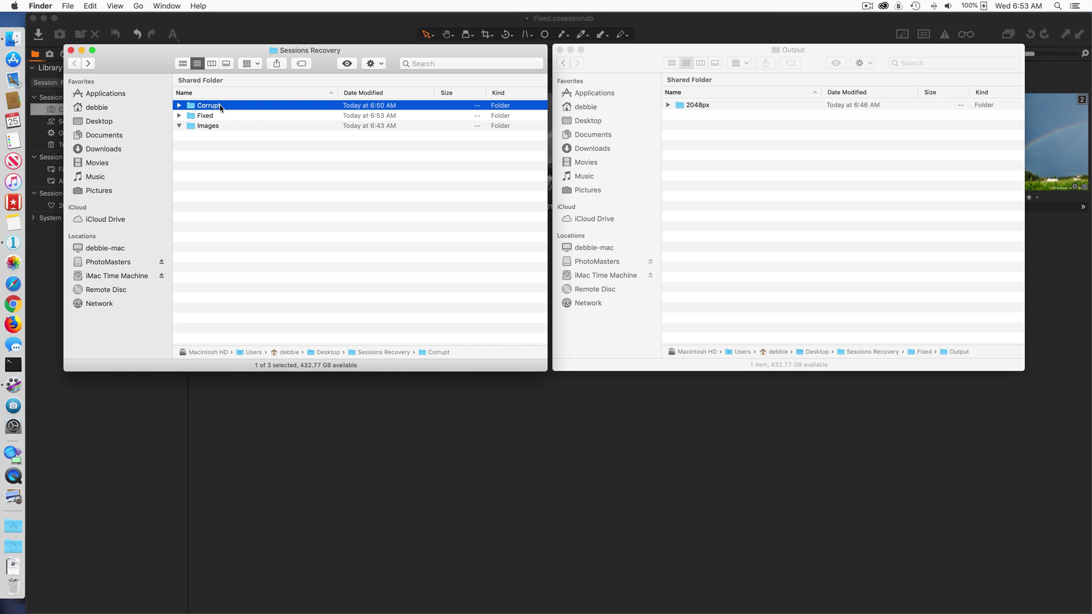
{"action": "left_click", "coordinate": [180, 106]}
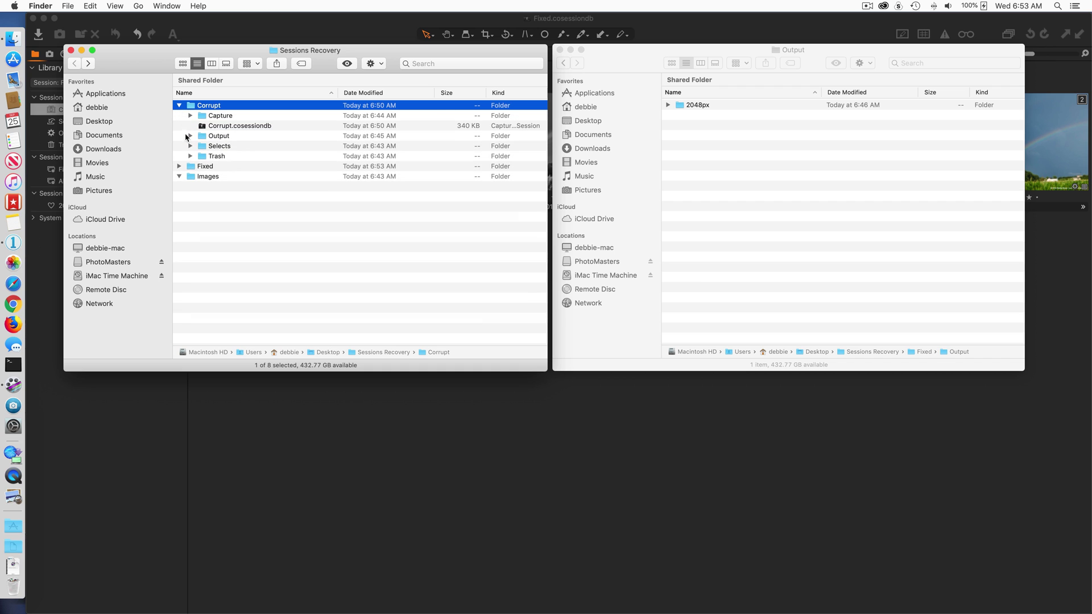
{"action": "left_click", "coordinate": [179, 166]}
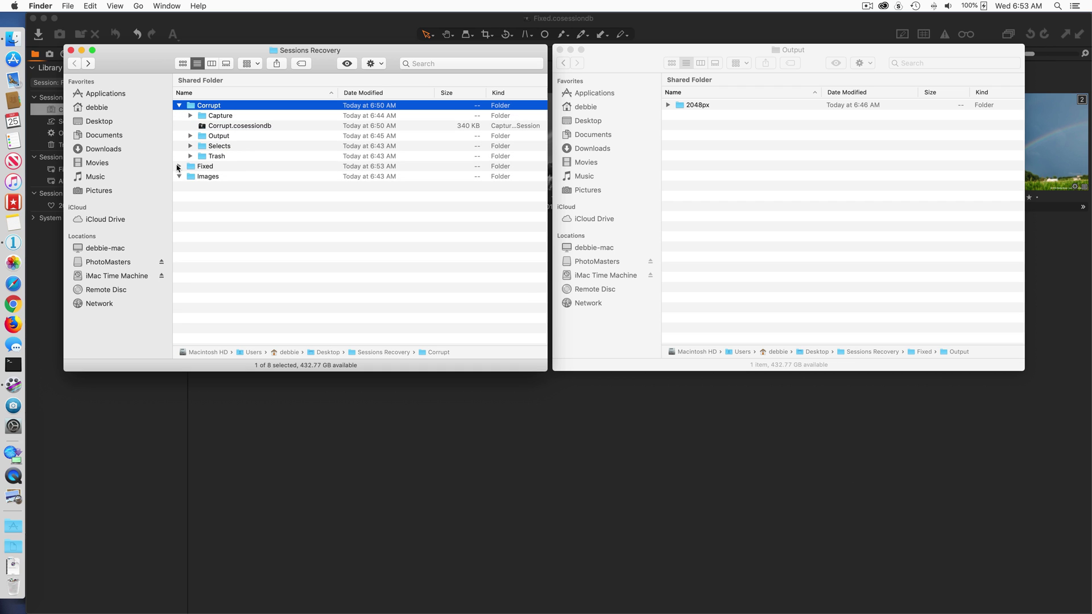
{"action": "left_click", "coordinate": [560, 51]}
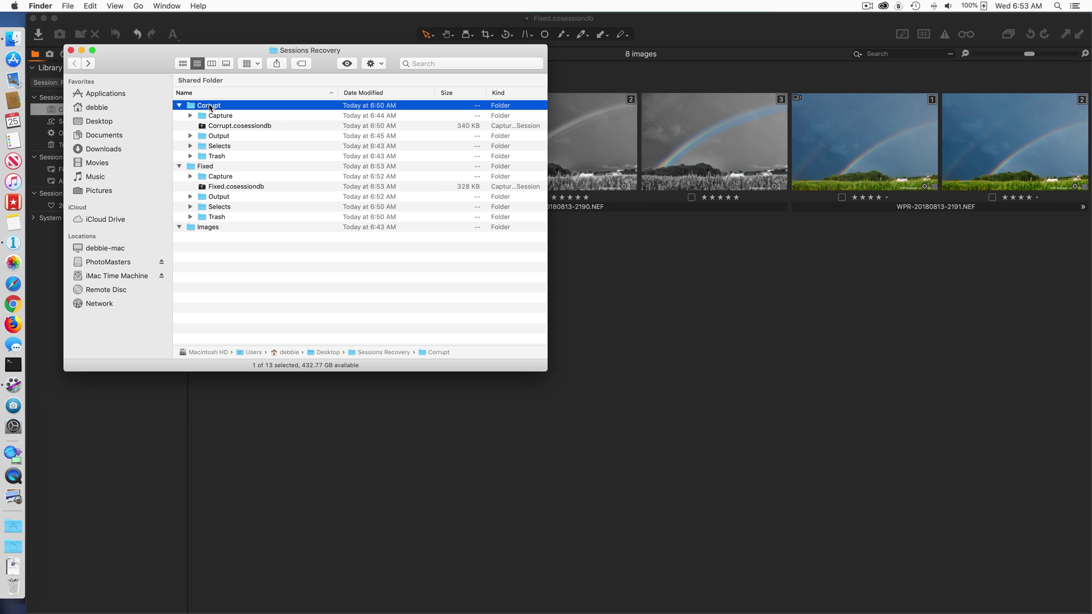
Step: Move the Corrupt session folder to the Trash, then check Fixed's Capture and Selects folders
{"action": "left_click", "coordinate": [209, 106]}
{"action": "key", "text": "Escape"}
{"action": "key", "text": "super+BackSpace"}
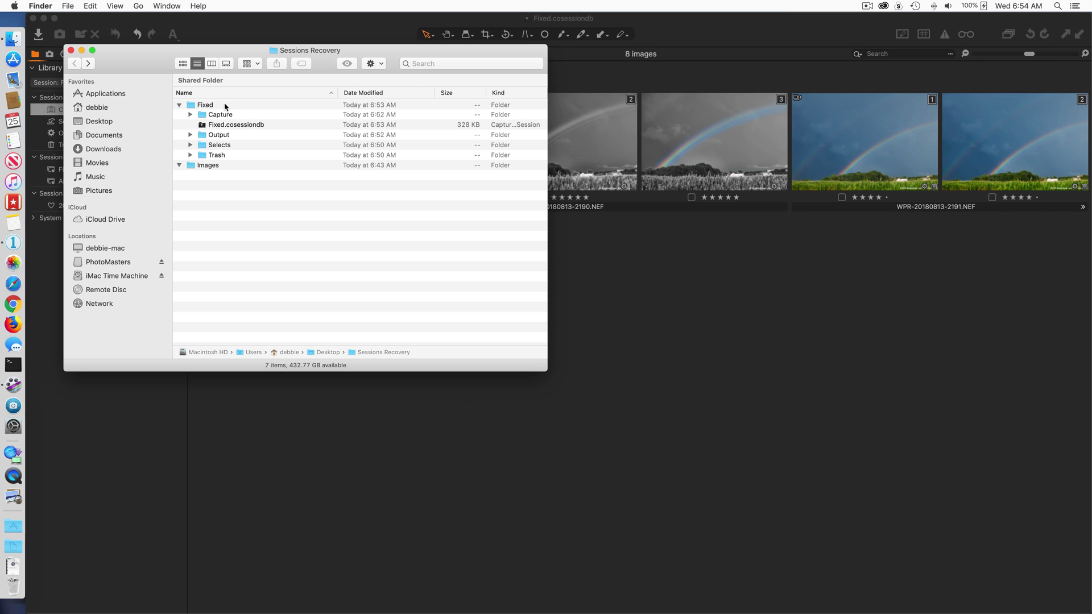
{"action": "left_click", "coordinate": [190, 115]}
{"action": "left_click", "coordinate": [190, 115]}
{"action": "left_click", "coordinate": [191, 145]}
{"action": "left_click", "coordinate": [190, 146]}
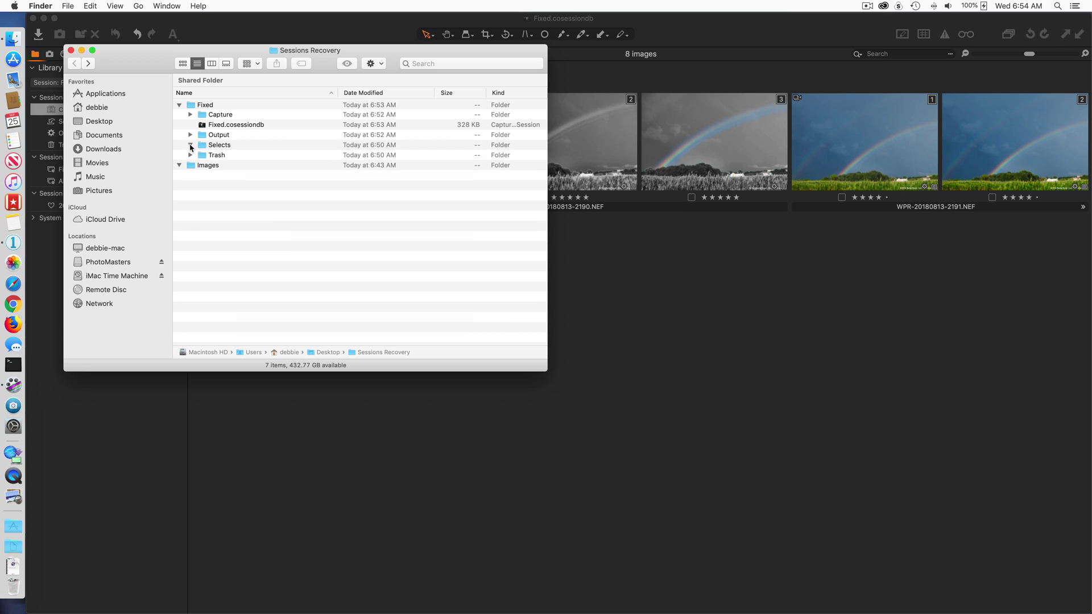